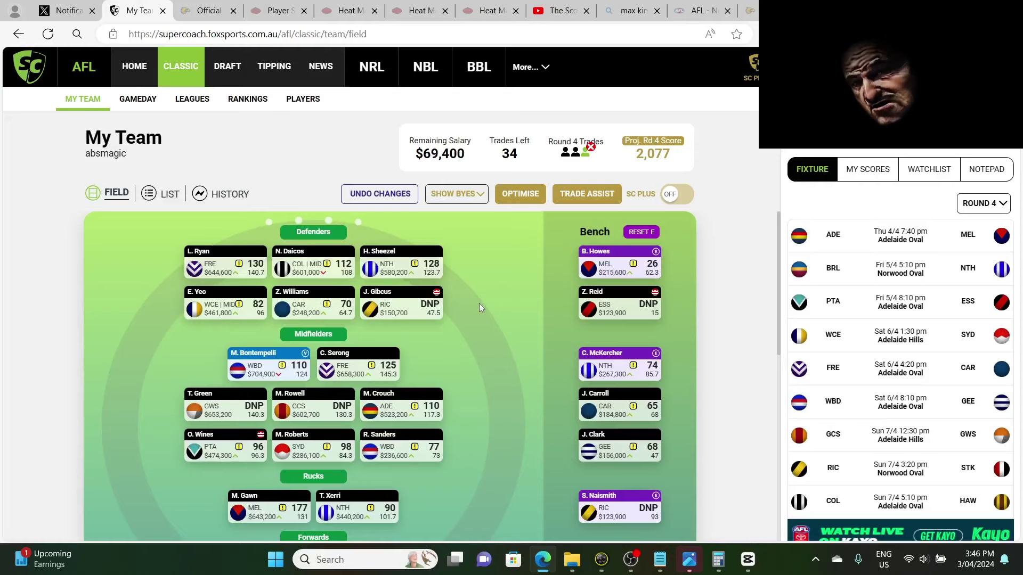
Review the round 4 lineup across all field lines and the bench on the My Team page.
{"action": "scroll", "coordinate": [478, 306], "scroll_direction": "down", "scroll_amount": 3}
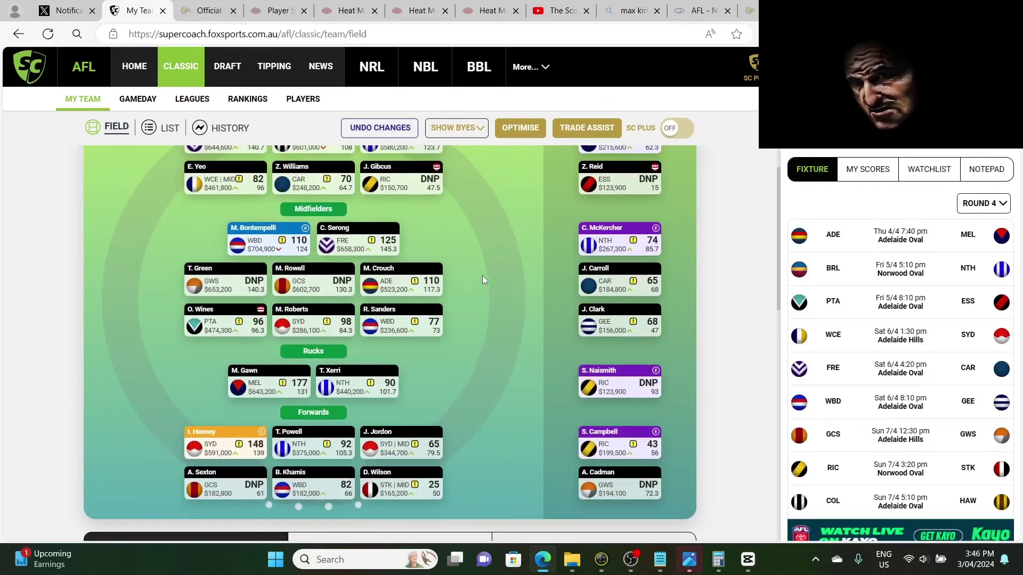
{"action": "mouse_move", "coordinate": [212, 317]}
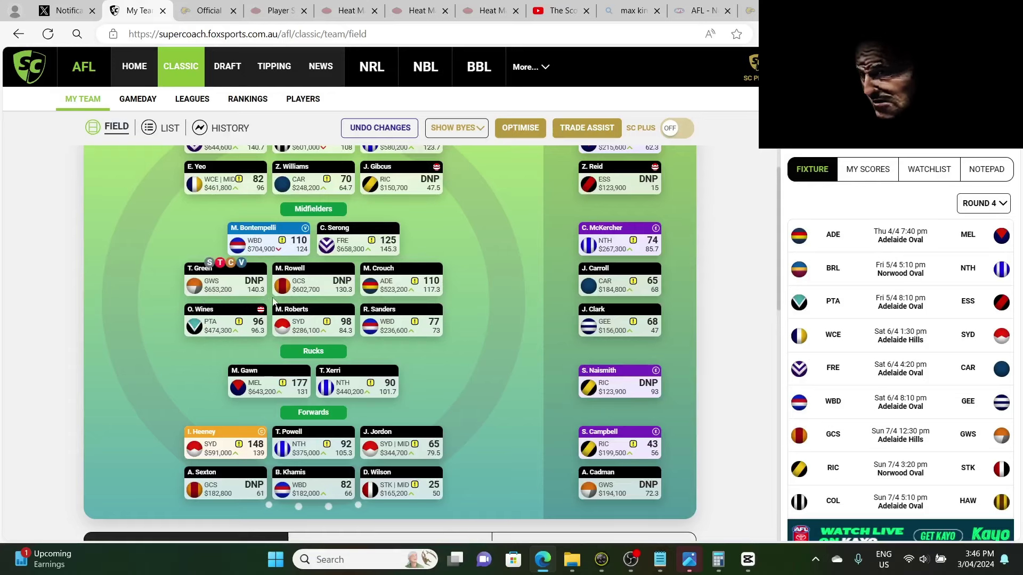
{"action": "scroll", "coordinate": [510, 279], "scroll_direction": "up", "scroll_amount": 3}
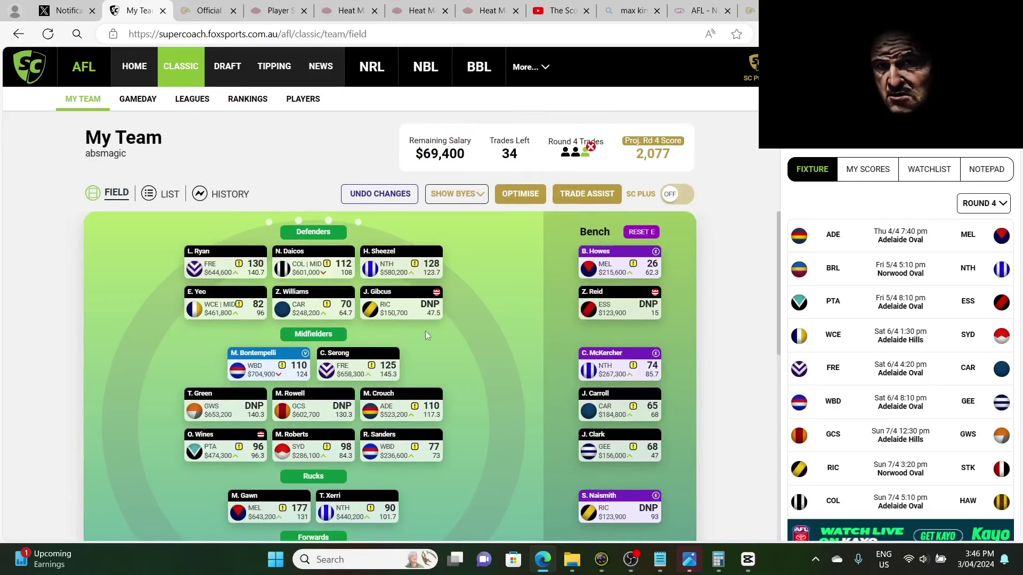
{"action": "mouse_move", "coordinate": [601, 263]}
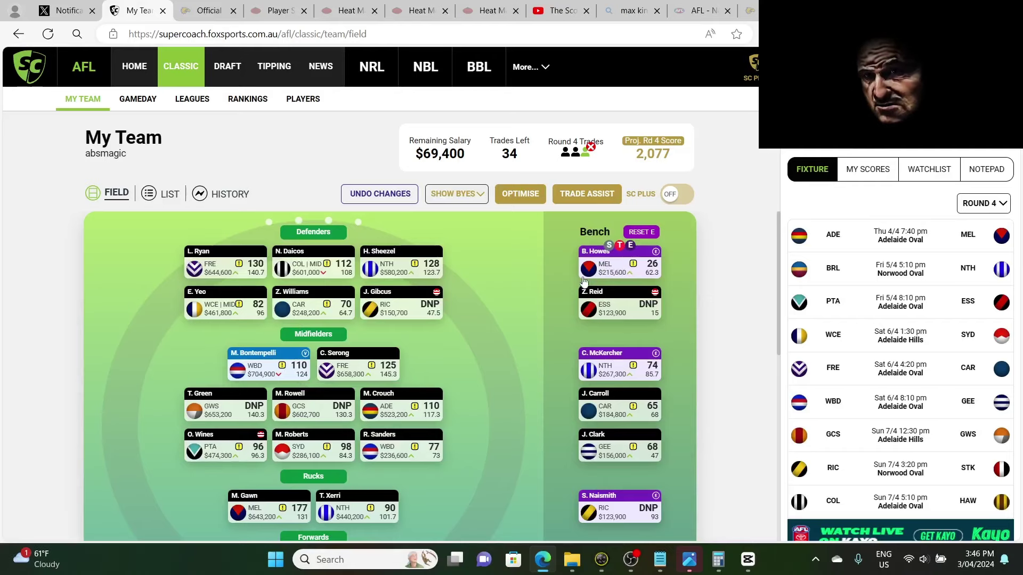
{"action": "scroll", "coordinate": [494, 303], "scroll_direction": "down", "scroll_amount": 2}
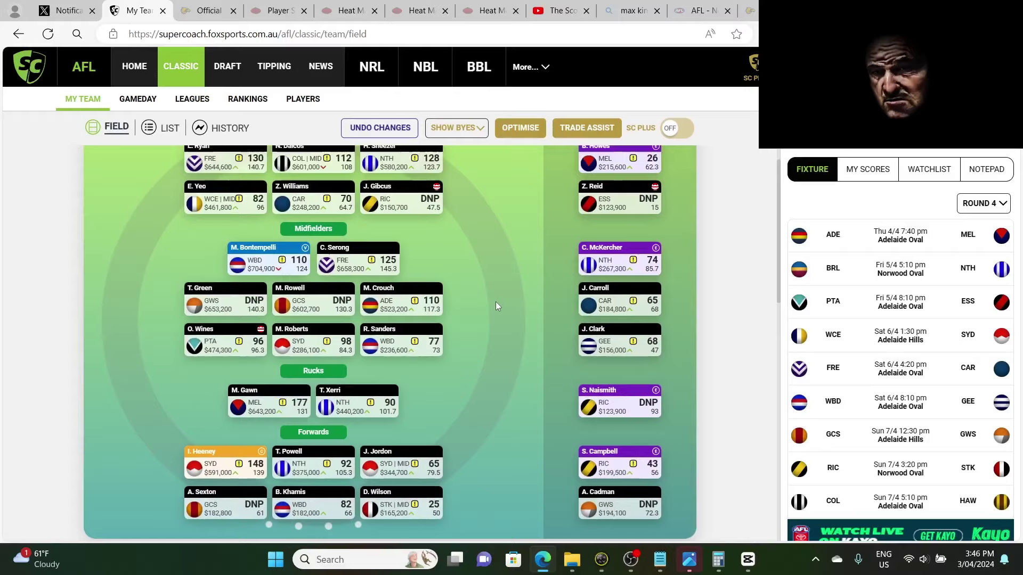
{"action": "scroll", "coordinate": [495, 301], "scroll_direction": "up", "scroll_amount": 2}
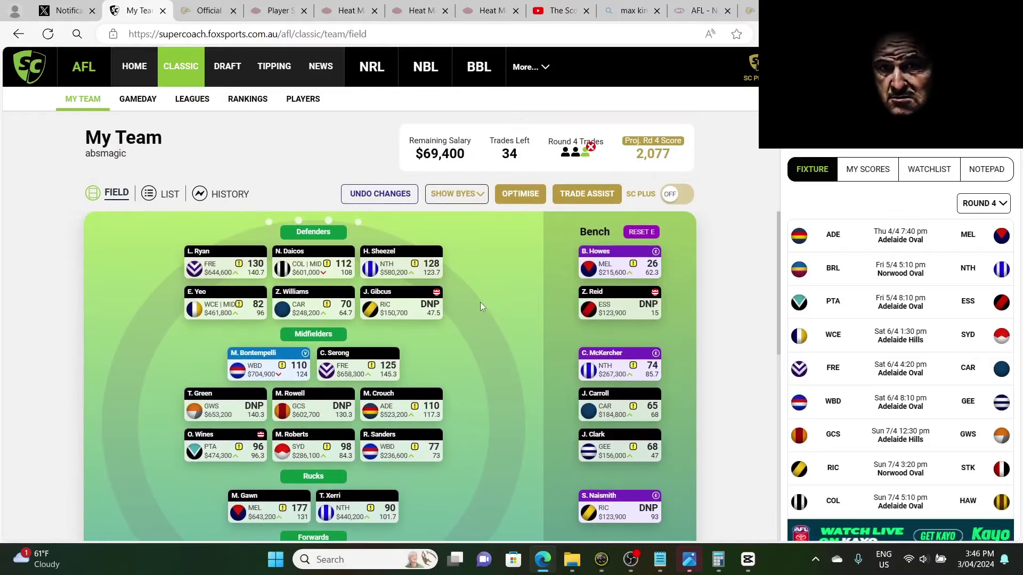
Start a trade with midfielder O. Wines and defender J. Gibcus as the outgoing players.
{"action": "scroll", "coordinate": [481, 306], "scroll_direction": "down", "scroll_amount": 2}
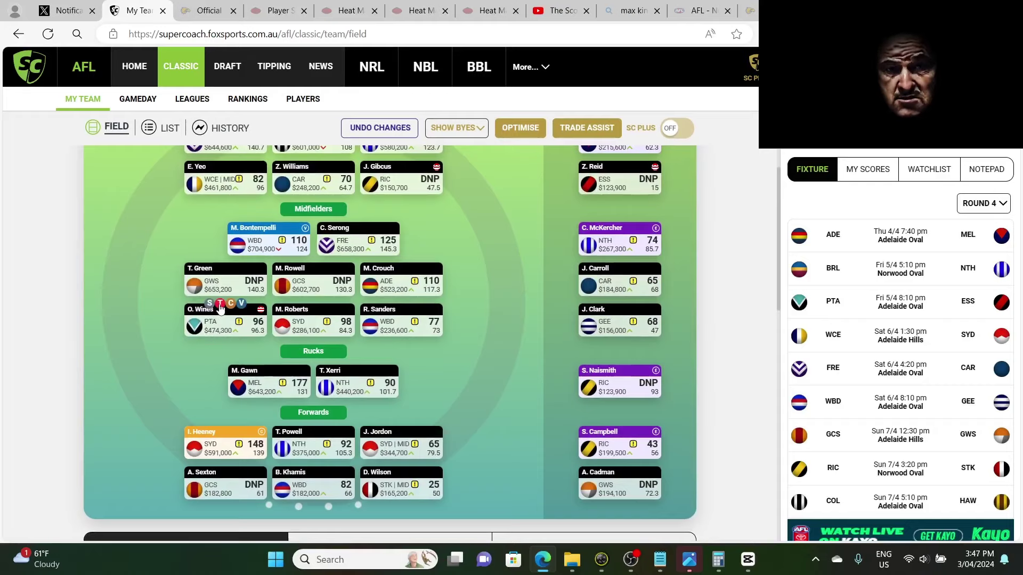
{"action": "left_click", "coordinate": [220, 308]}
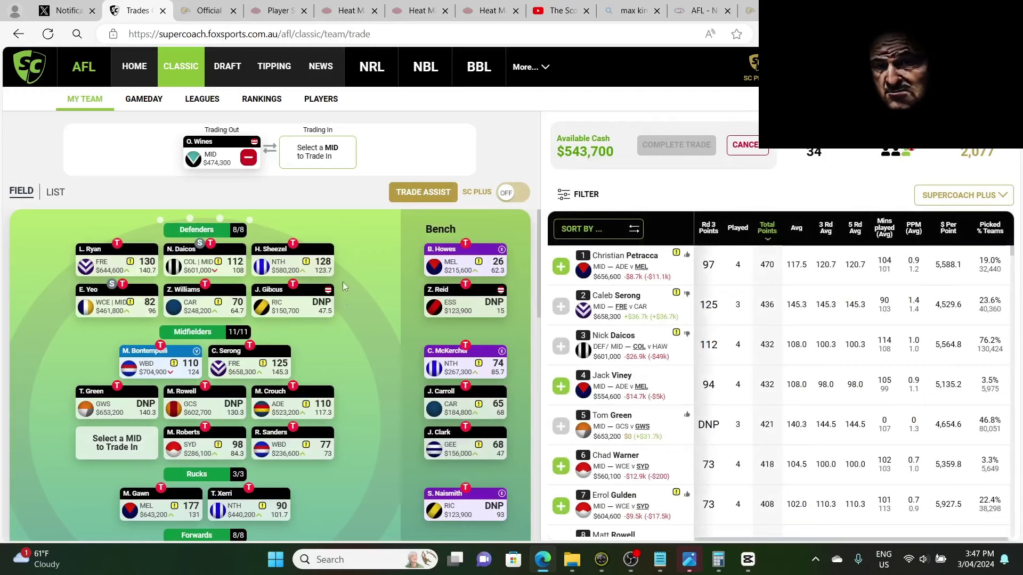
{"action": "left_click", "coordinate": [292, 286]}
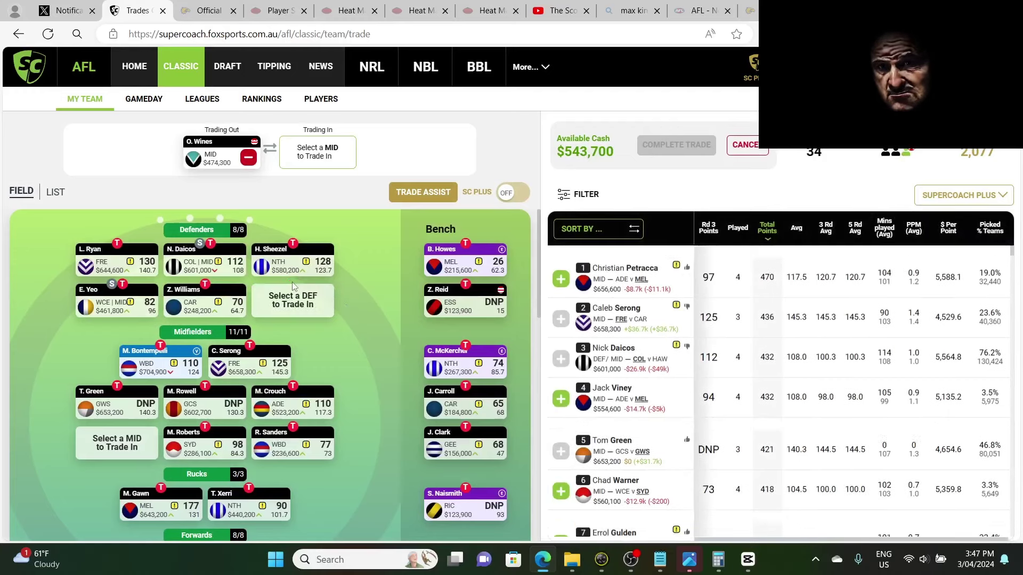
Move D. Wilson from the forwards into the vacant midfield spot so the open trade slot becomes a forward.
{"action": "scroll", "coordinate": [382, 334], "scroll_direction": "down", "scroll_amount": 1}
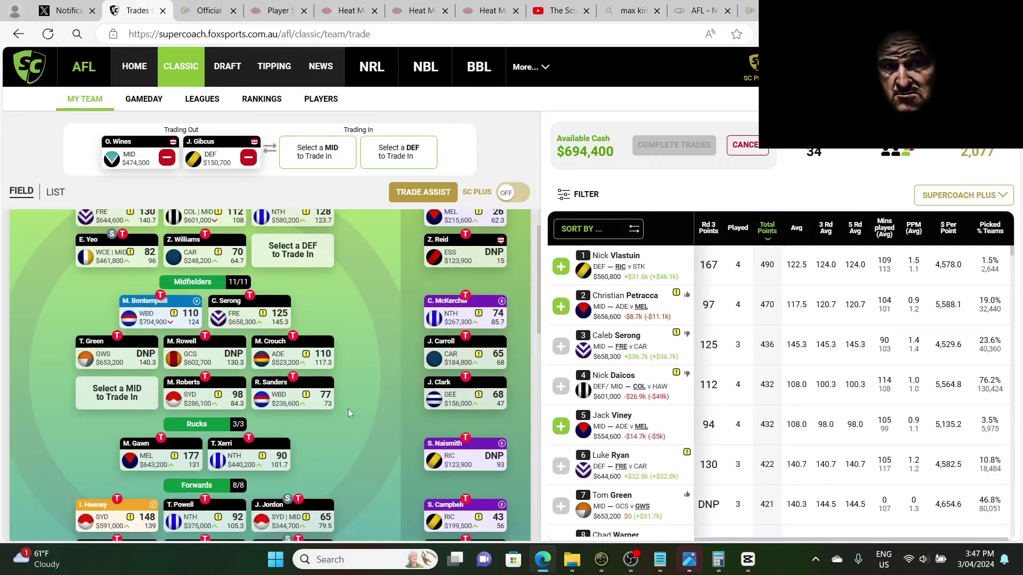
{"action": "scroll", "coordinate": [347, 408], "scroll_direction": "down", "scroll_amount": 1}
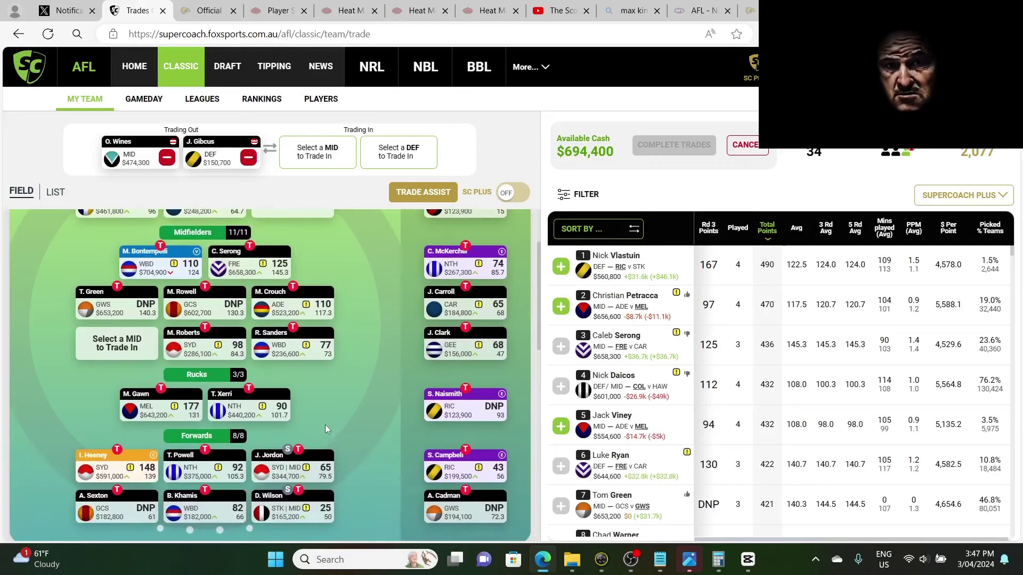
{"action": "left_click", "coordinate": [288, 491]}
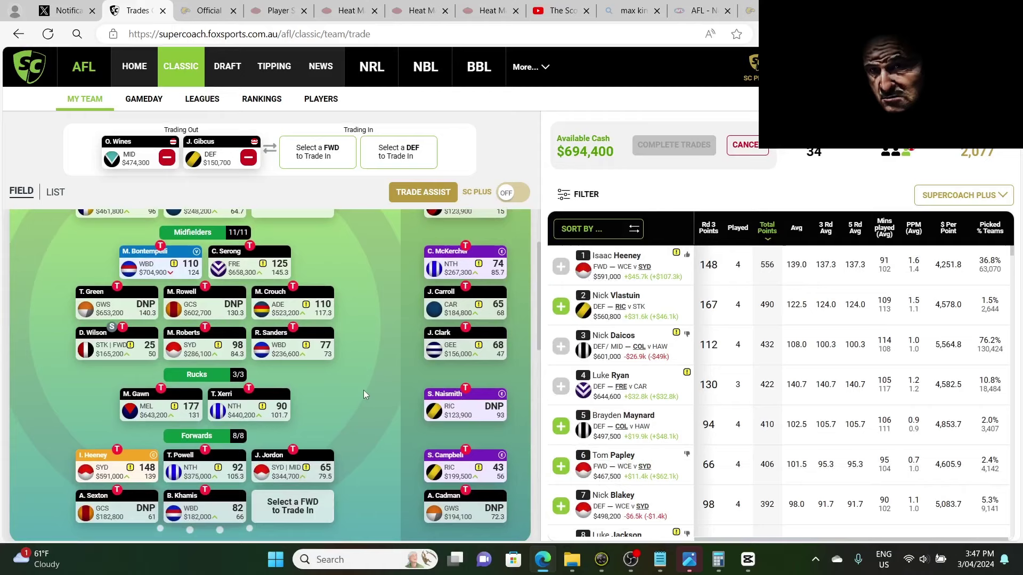
{"action": "scroll", "coordinate": [363, 390], "scroll_direction": "up", "scroll_amount": 2}
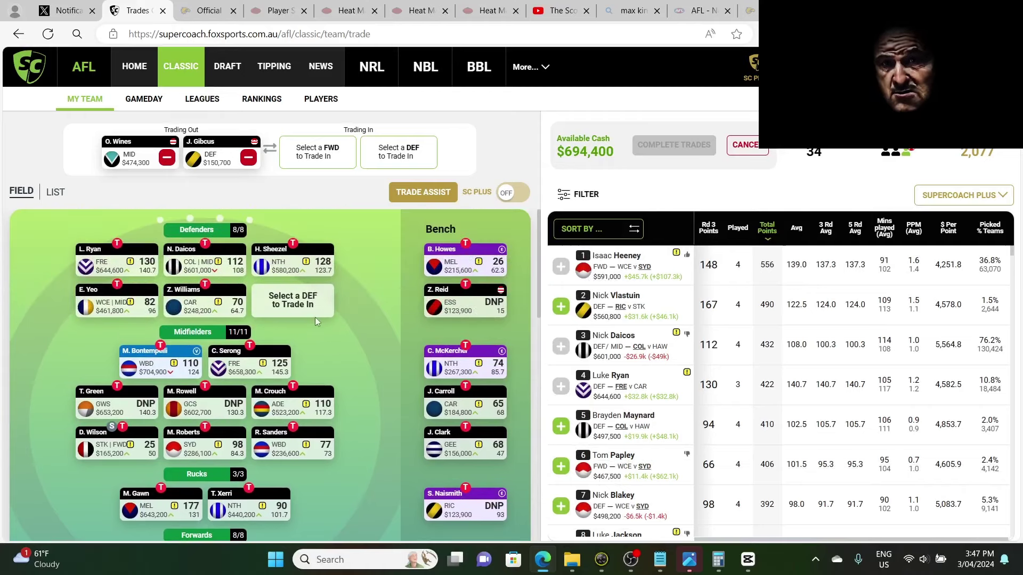
Filter the available players by team WCE and try Jeremy McGovern as the incoming defender.
{"action": "left_click", "coordinate": [296, 304]}
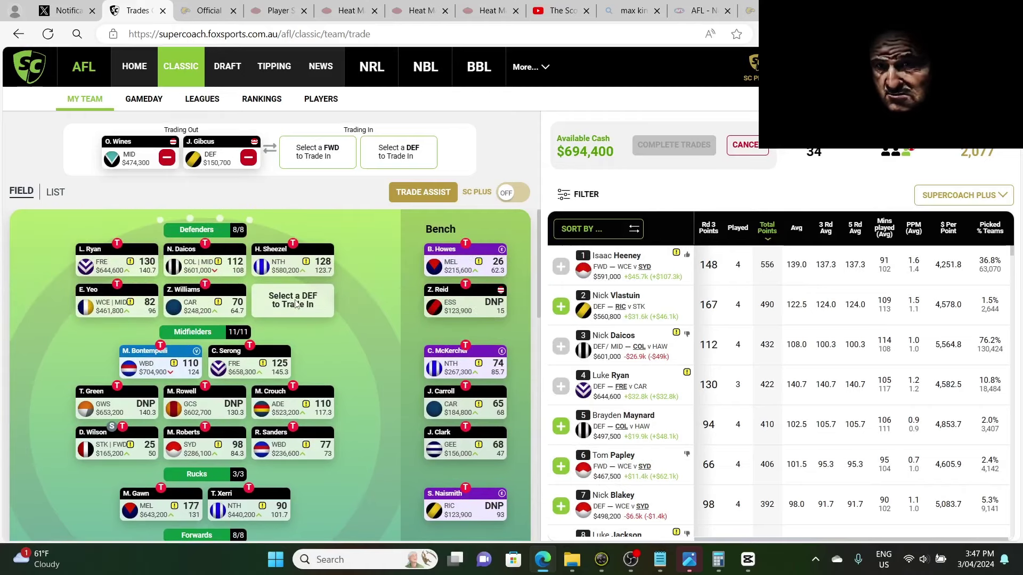
{"action": "left_click", "coordinate": [563, 196]}
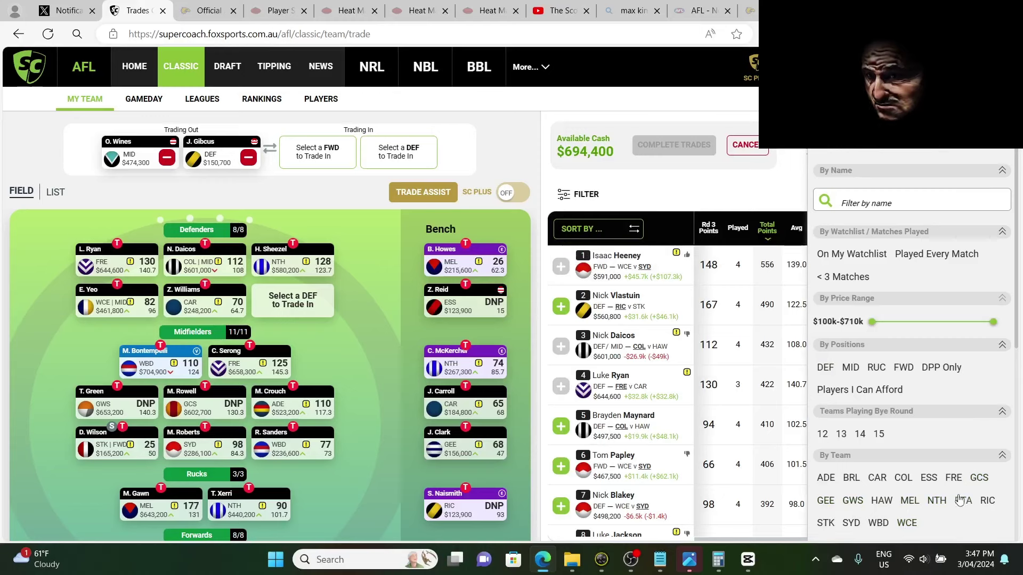
{"action": "left_click", "coordinate": [906, 523]}
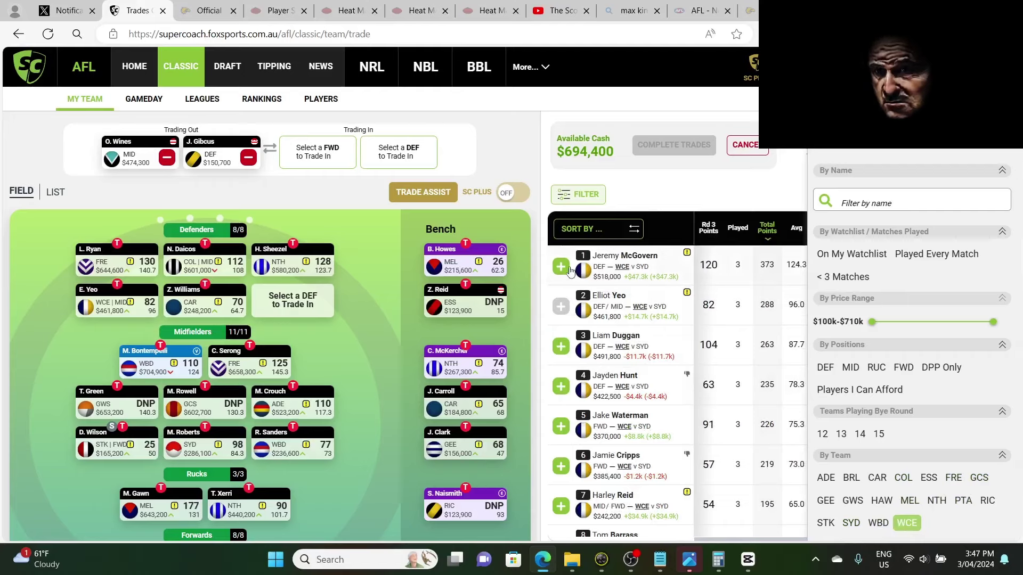
{"action": "left_click", "coordinate": [556, 270]}
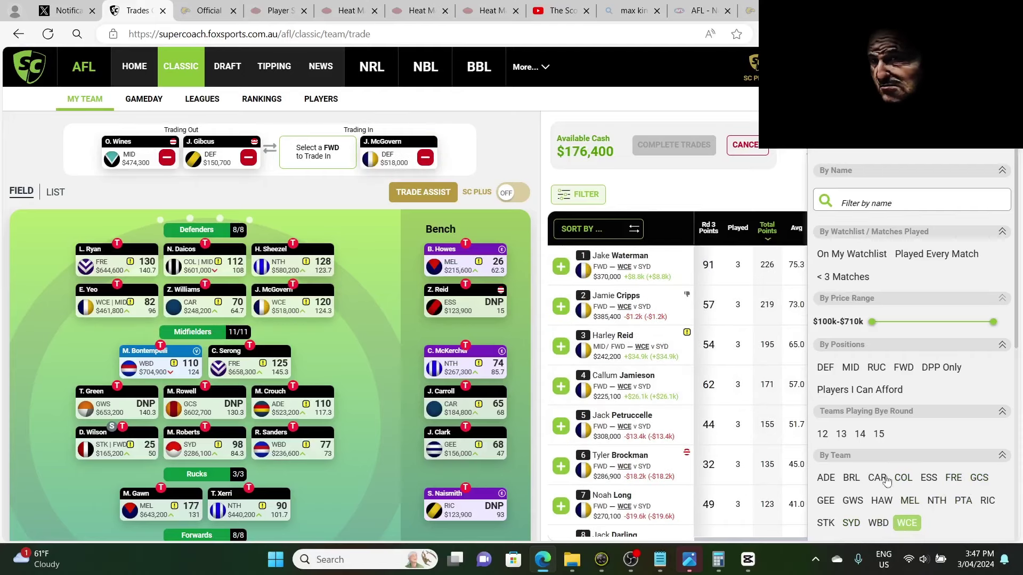
Replace McGovern in the trade with defender Lachie Whitfield, switching the team filter from WCE to GWS.
{"action": "left_click", "coordinate": [908, 522]}
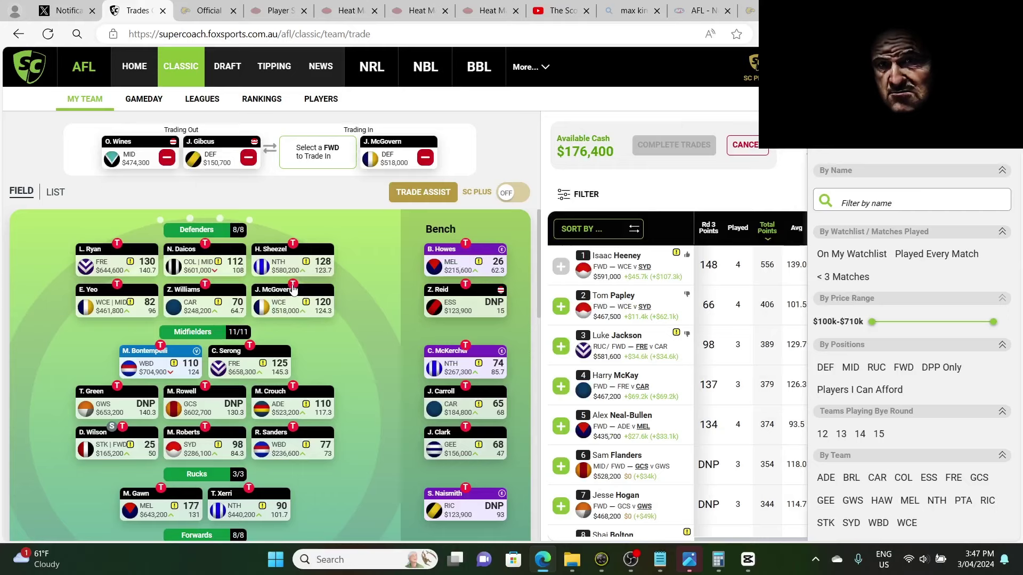
{"action": "left_click", "coordinate": [426, 158]}
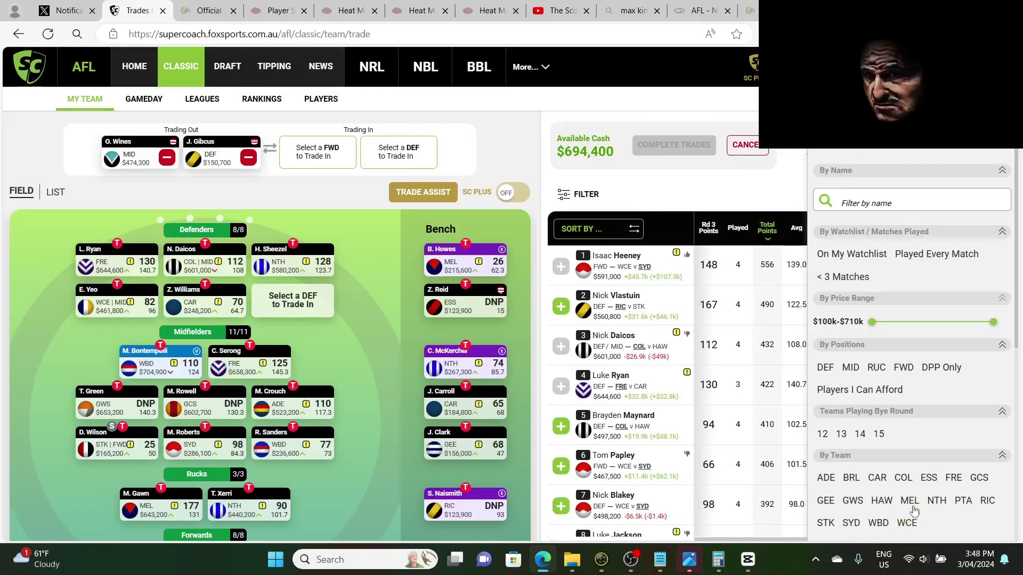
{"action": "left_click", "coordinate": [851, 502]}
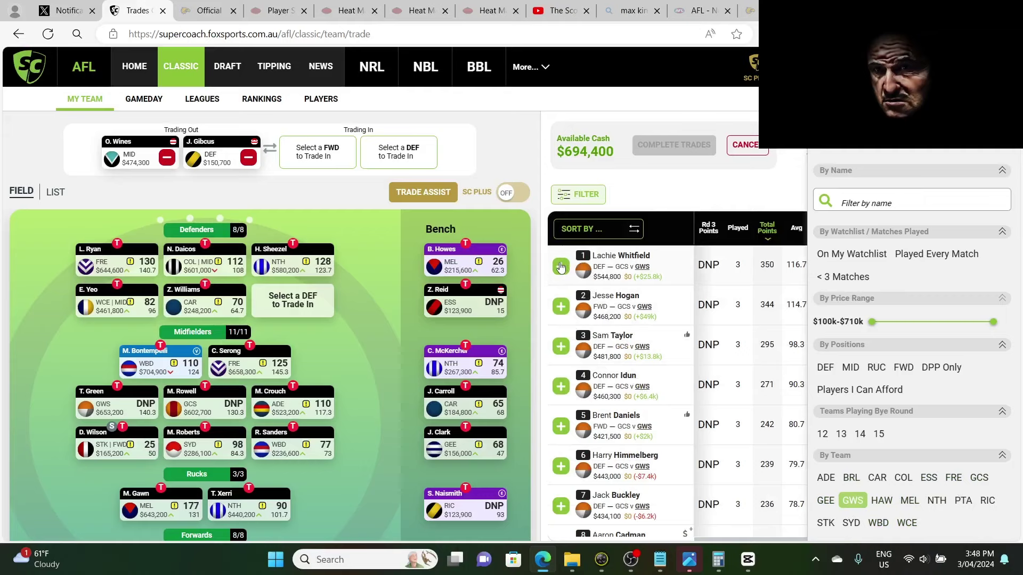
{"action": "left_click", "coordinate": [561, 266]}
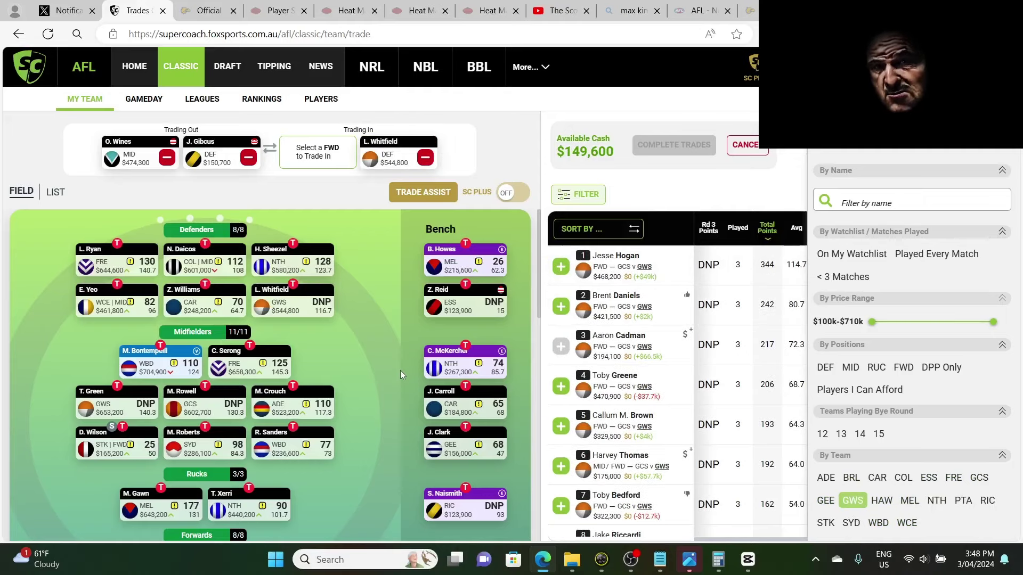
Switch the team filter from GWS to WBD and choose Sam Darcy as the incoming forward.
{"action": "scroll", "coordinate": [399, 371], "scroll_direction": "down", "scroll_amount": 2}
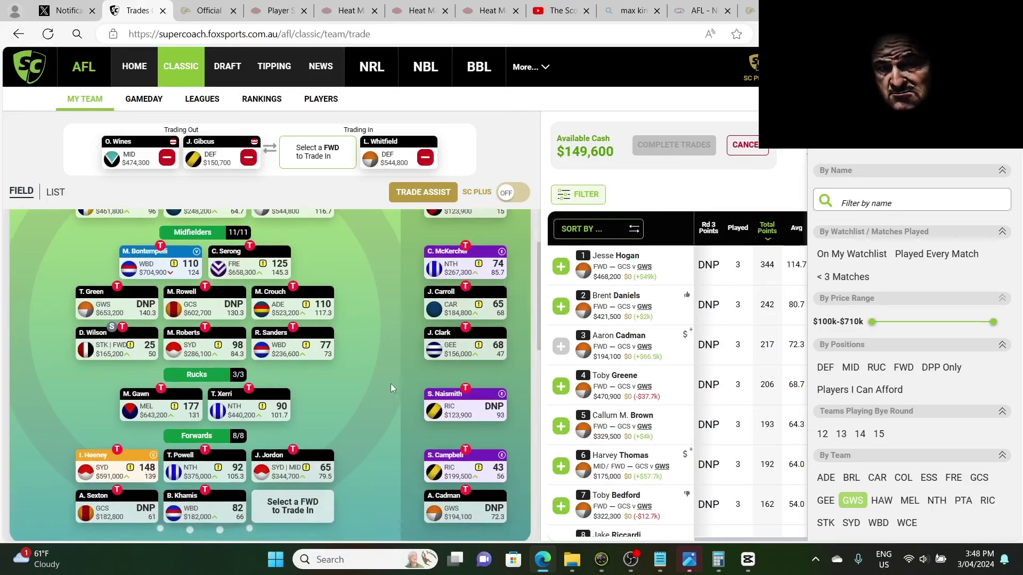
{"action": "left_click", "coordinate": [853, 501]}
{"action": "left_click", "coordinate": [889, 526]}
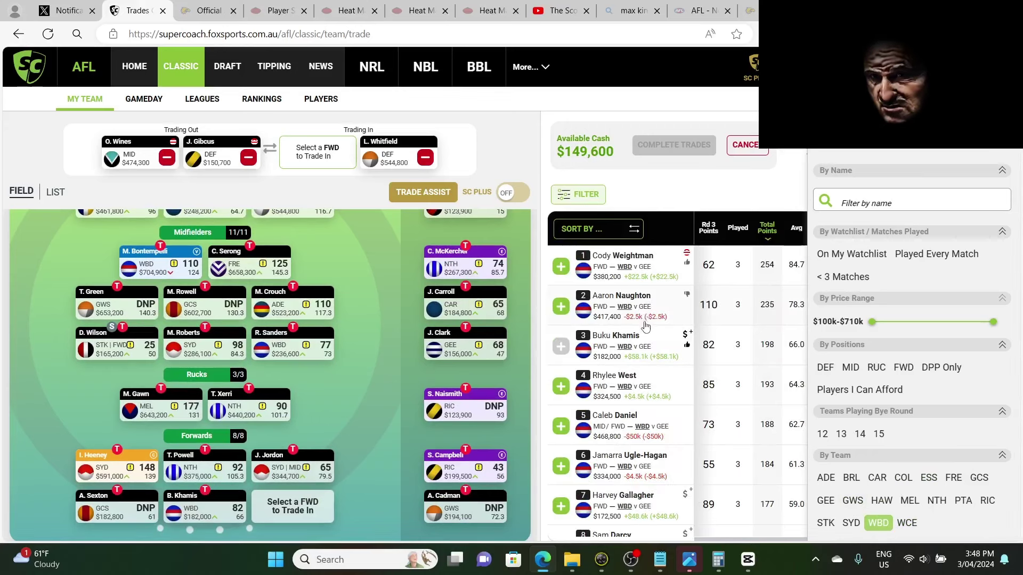
{"action": "scroll", "coordinate": [645, 333], "scroll_direction": "down", "scroll_amount": 3}
{"action": "scroll", "coordinate": [645, 337], "scroll_direction": "down", "scroll_amount": 4}
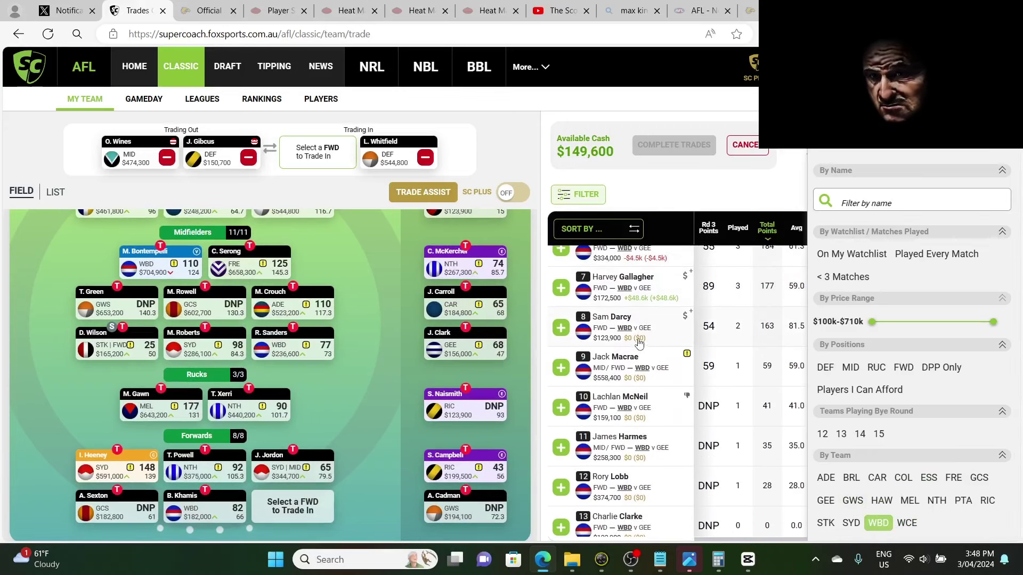
{"action": "scroll", "coordinate": [636, 348], "scroll_direction": "down", "scroll_amount": 5}
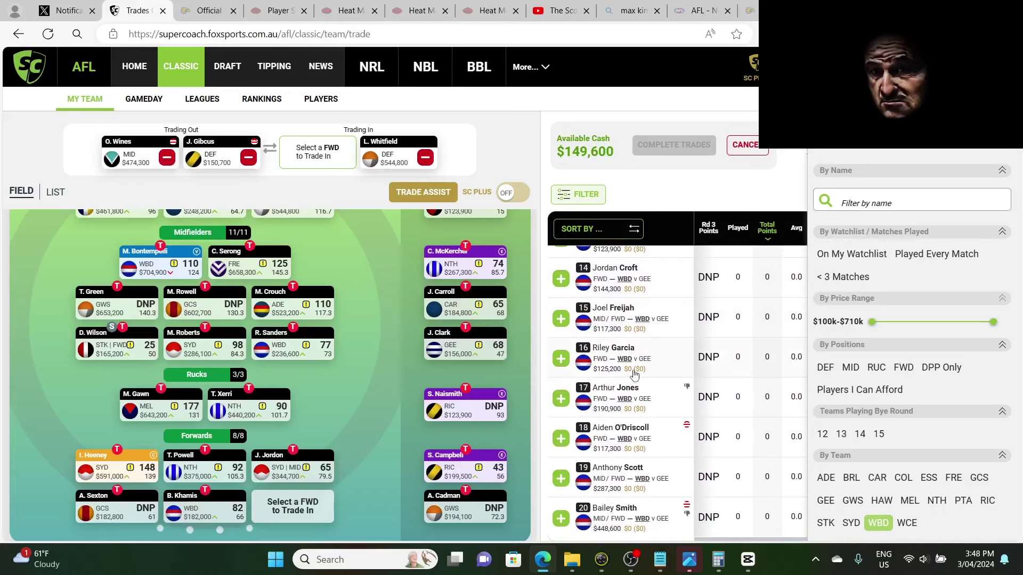
{"action": "scroll", "coordinate": [635, 362], "scroll_direction": "up", "scroll_amount": 6}
{"action": "scroll", "coordinate": [639, 373], "scroll_direction": "up", "scroll_amount": 1}
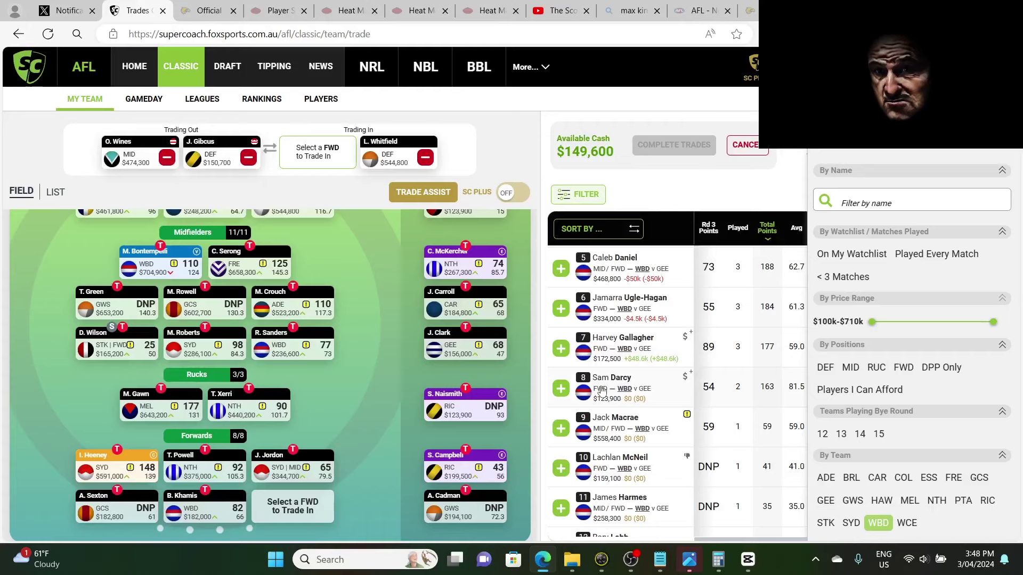
{"action": "left_click", "coordinate": [561, 389]}
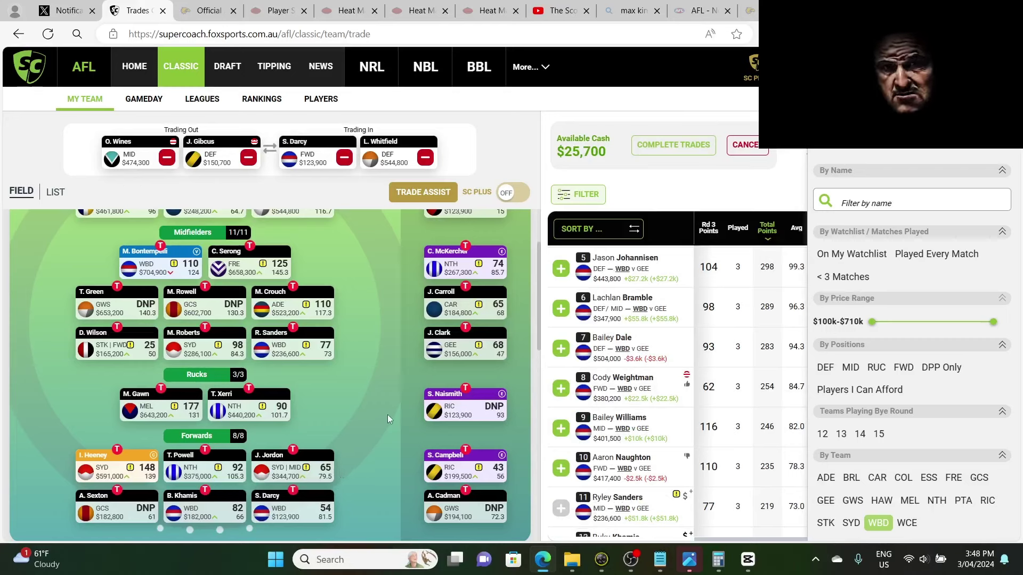
Add J. Jordon to the outgoing players and trade in forward Max King, using the STK team filter instead of WBD.
{"action": "left_click", "coordinate": [293, 450]}
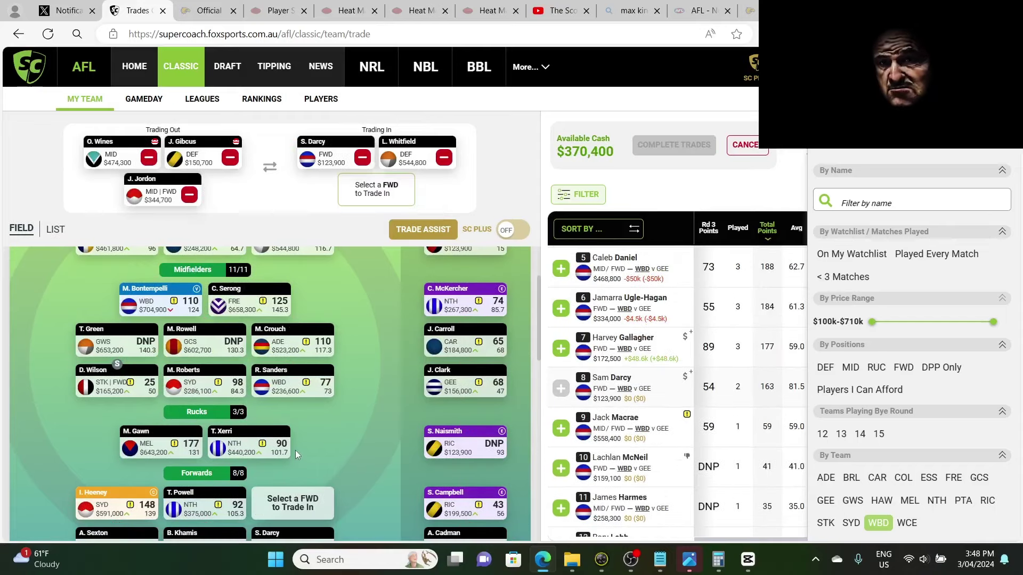
{"action": "left_click", "coordinate": [878, 523]}
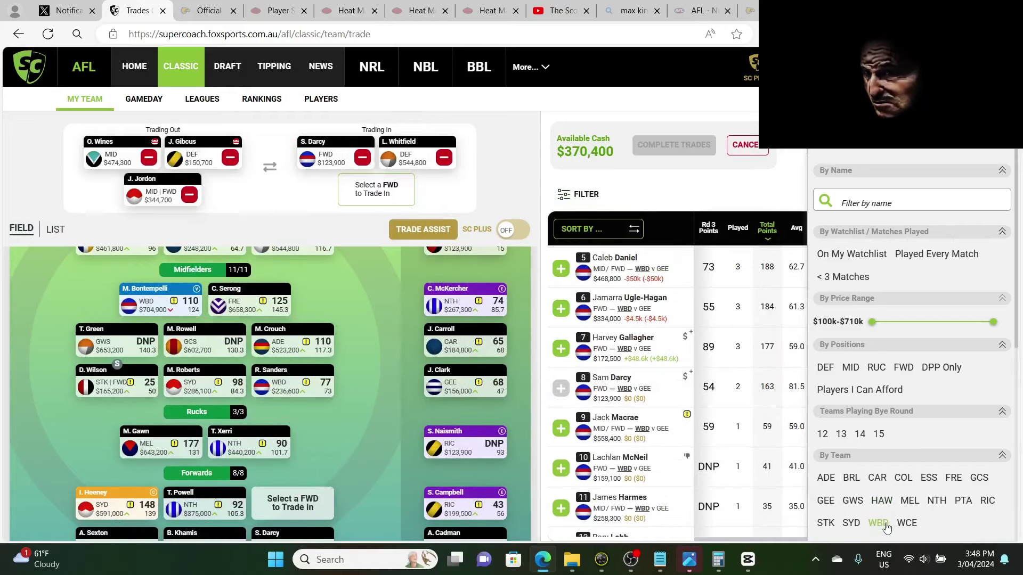
{"action": "left_click", "coordinate": [825, 523]}
{"action": "scroll", "coordinate": [666, 357], "scroll_direction": "up", "scroll_amount": 2}
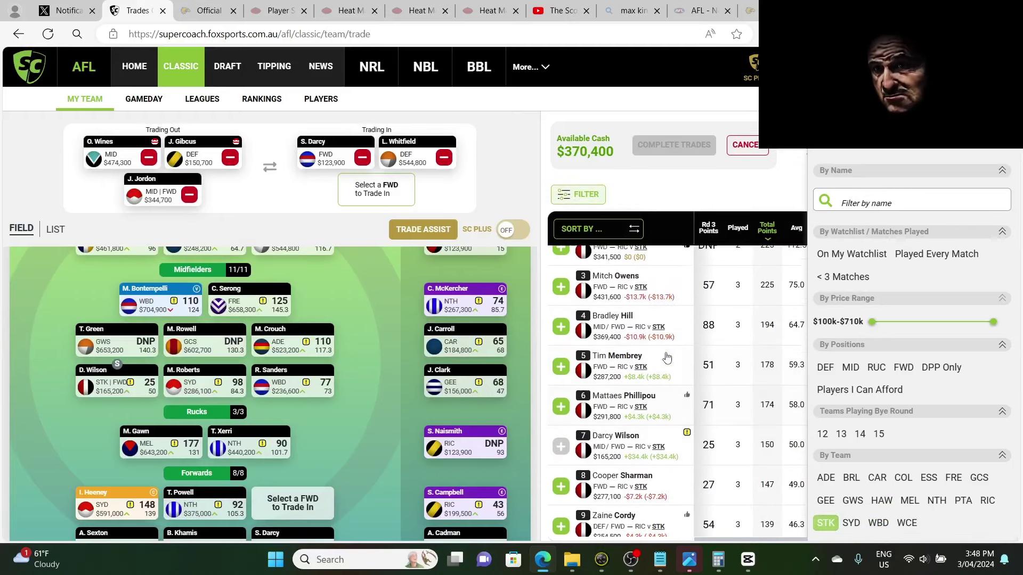
{"action": "scroll", "coordinate": [667, 357], "scroll_direction": "up", "scroll_amount": 1}
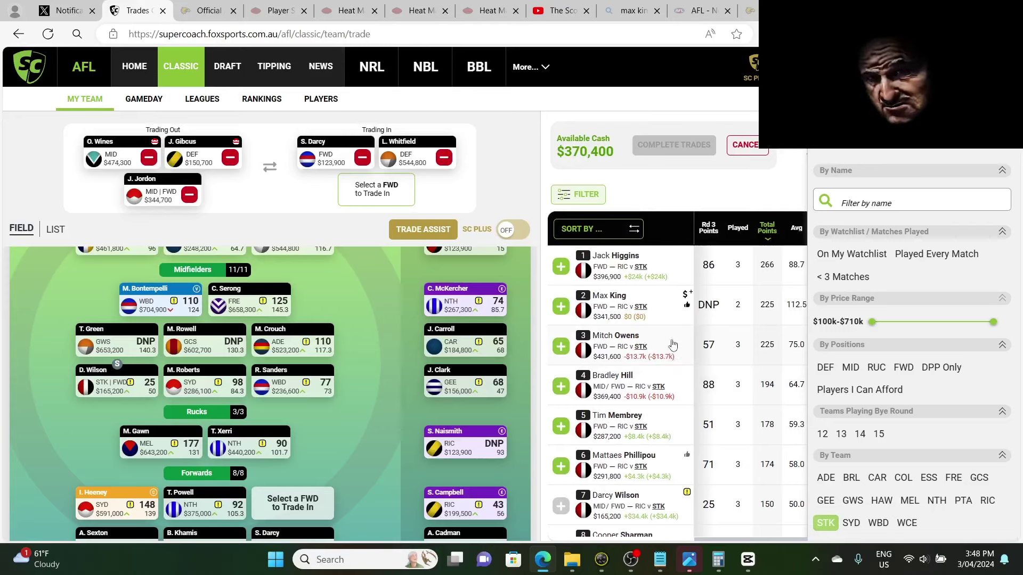
{"action": "left_click", "coordinate": [560, 308]}
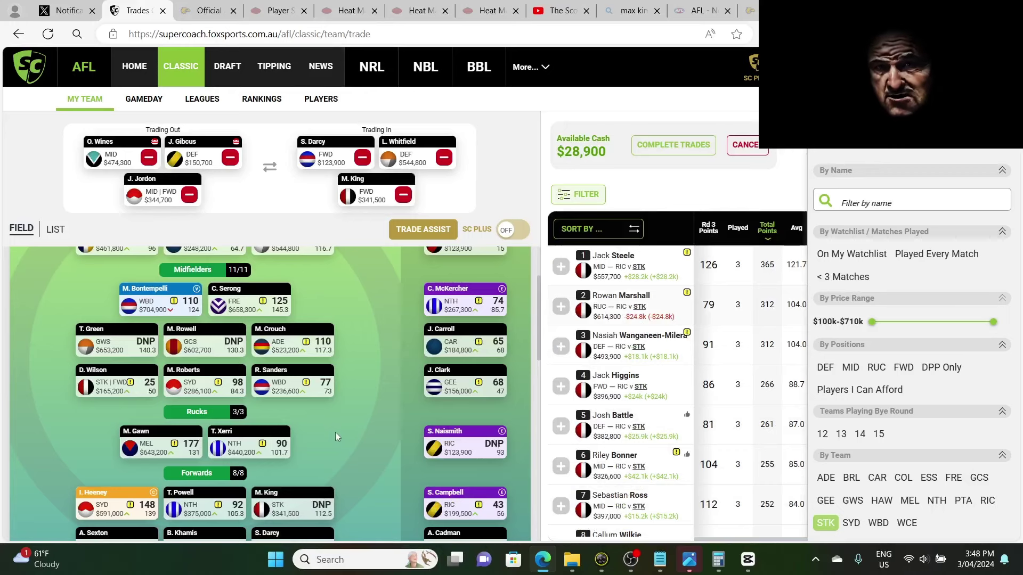
Review the revised team on the field with the three proposed trades in place.
{"action": "scroll", "coordinate": [336, 435], "scroll_direction": "down", "scroll_amount": 1}
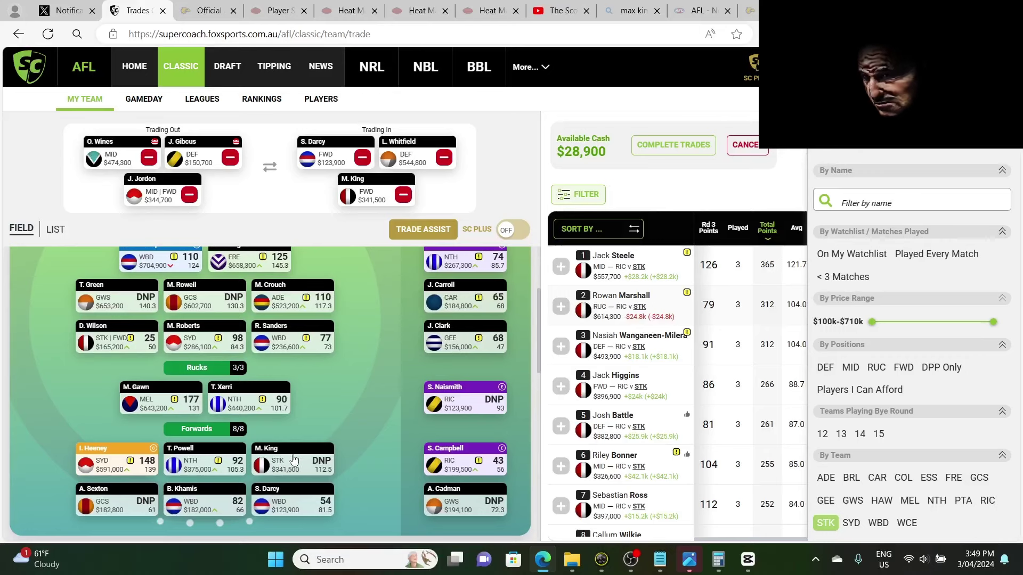
{"action": "scroll", "coordinate": [326, 388], "scroll_direction": "up", "scroll_amount": 2}
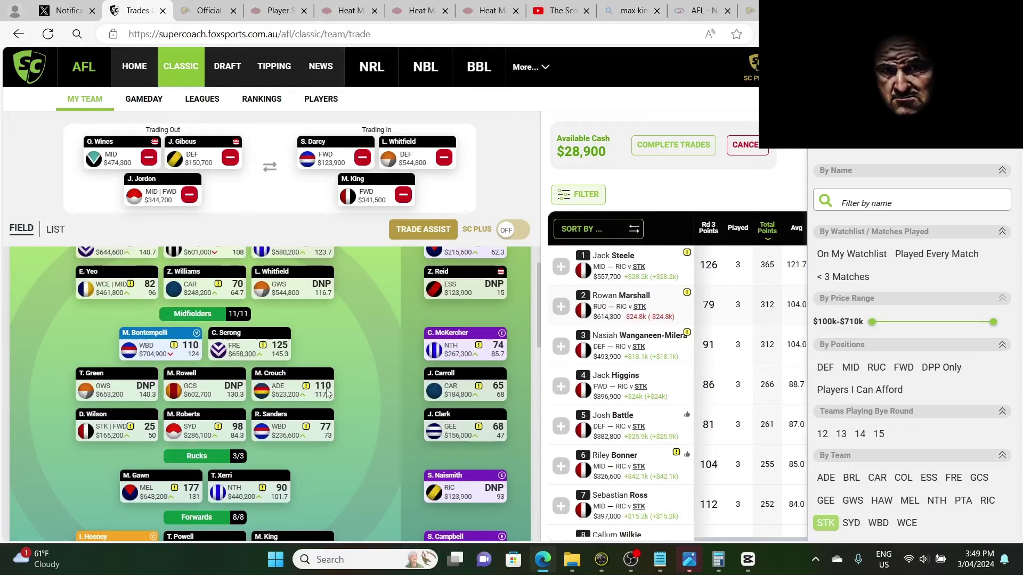
{"action": "scroll", "coordinate": [326, 393], "scroll_direction": "down", "scroll_amount": 2}
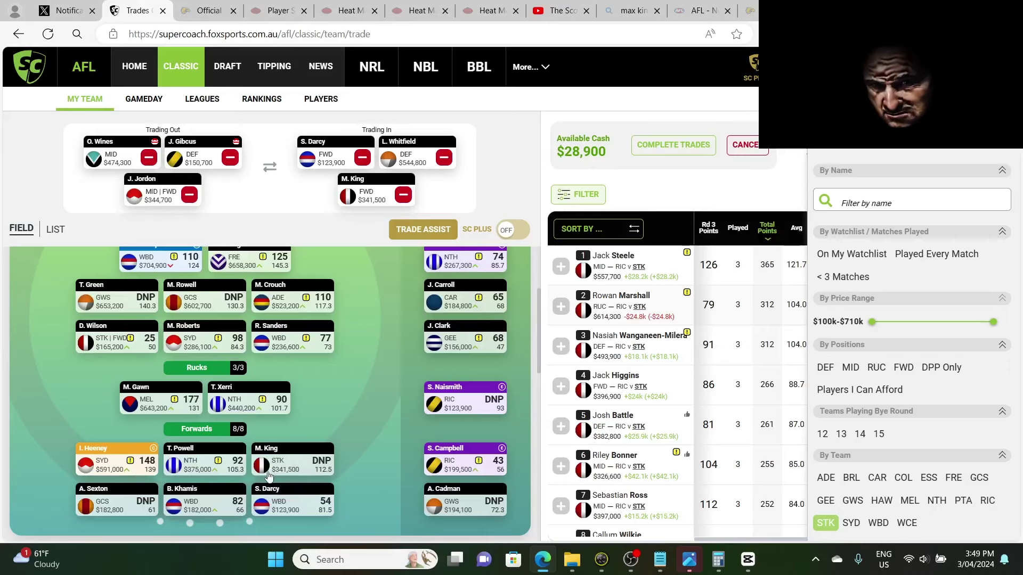
Cancel the J. Gibcus for L. Whitfield trade and add midfielder D. Wilson to the outgoing players.
{"action": "scroll", "coordinate": [338, 406], "scroll_direction": "up", "scroll_amount": 3}
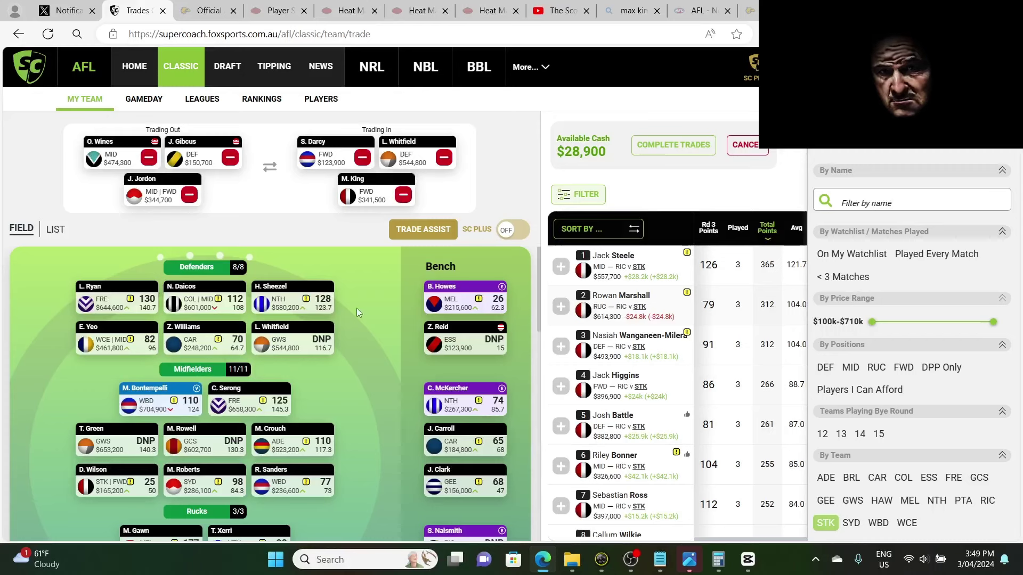
{"action": "left_click", "coordinate": [443, 159]}
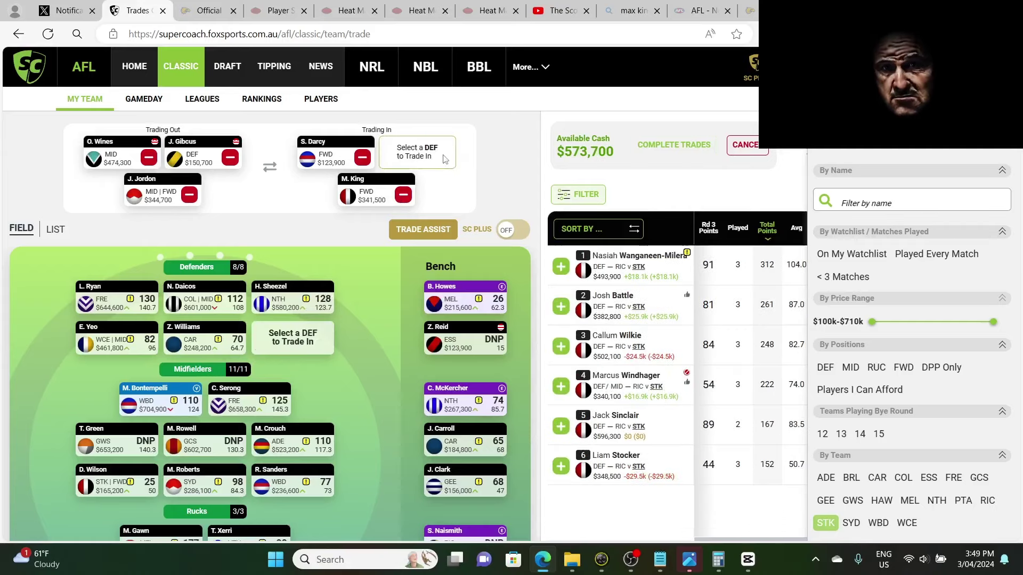
{"action": "left_click", "coordinate": [229, 159]}
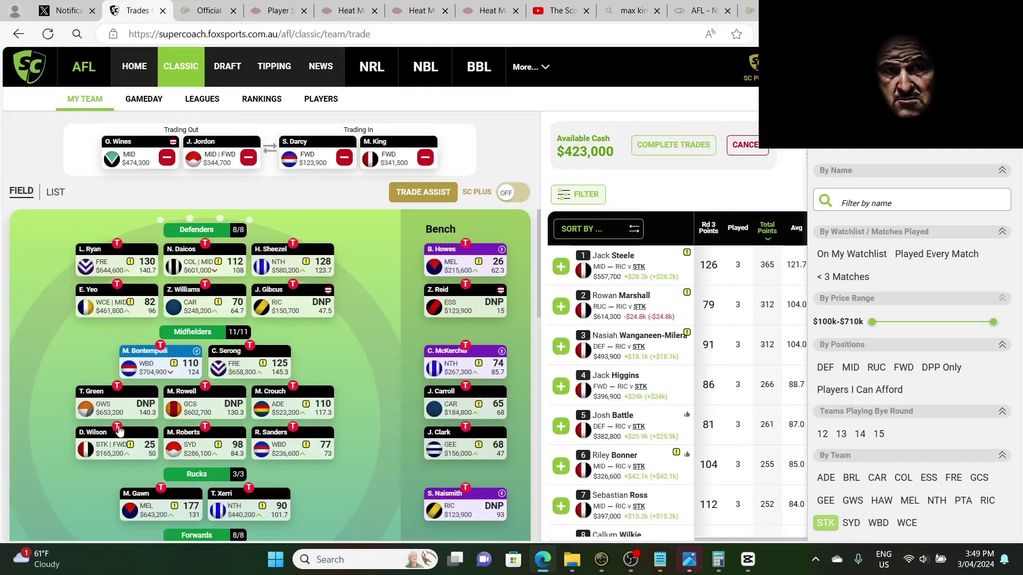
{"action": "left_click", "coordinate": [117, 430]}
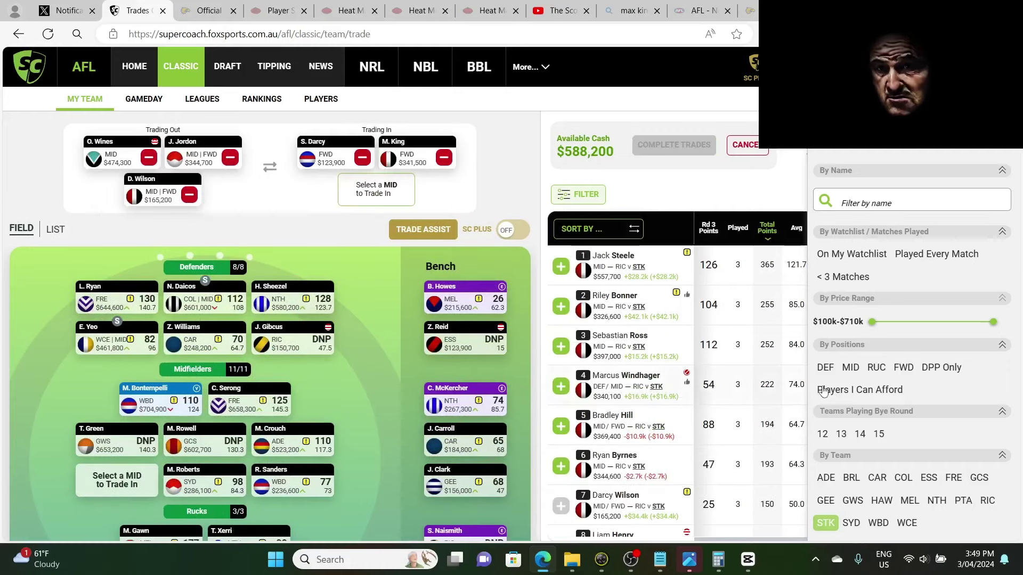
Switch the team filter from STK to GWS and examine the available midfielders ordered by average score.
{"action": "left_click", "coordinate": [826, 522]}
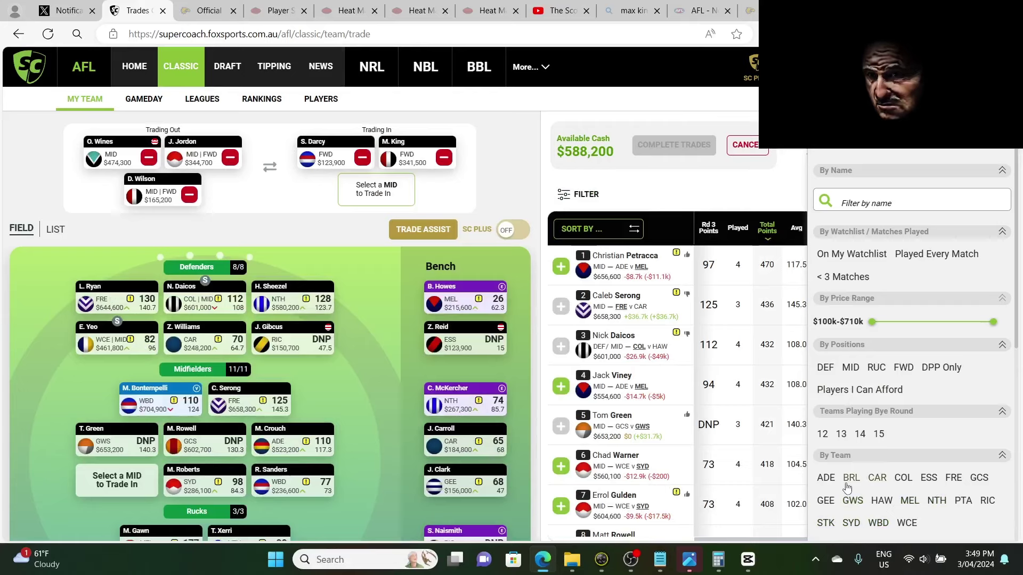
{"action": "left_click", "coordinate": [852, 500]}
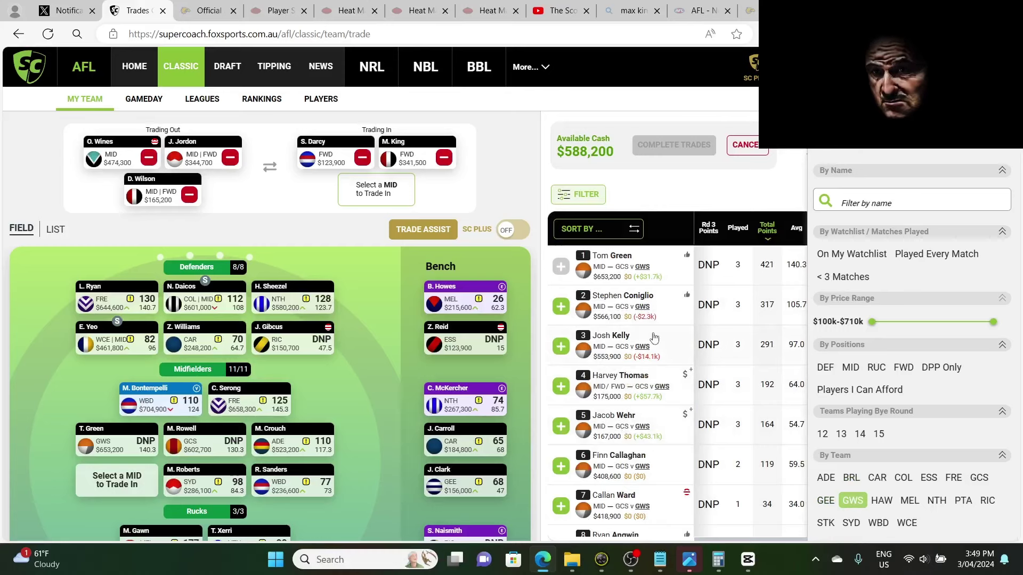
{"action": "left_click", "coordinate": [797, 230]}
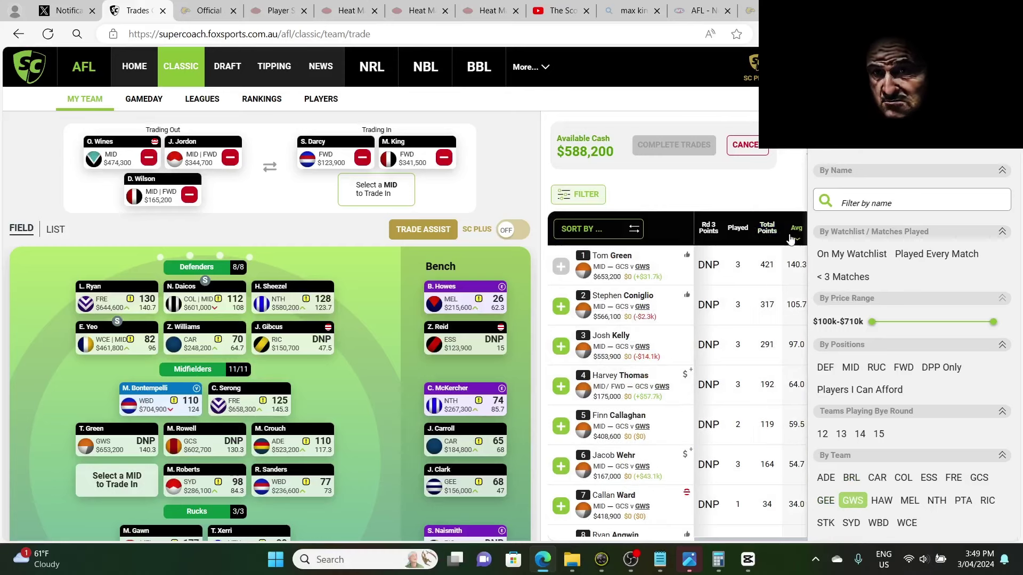
{"action": "scroll", "coordinate": [646, 386], "scroll_direction": "down", "scroll_amount": 3}
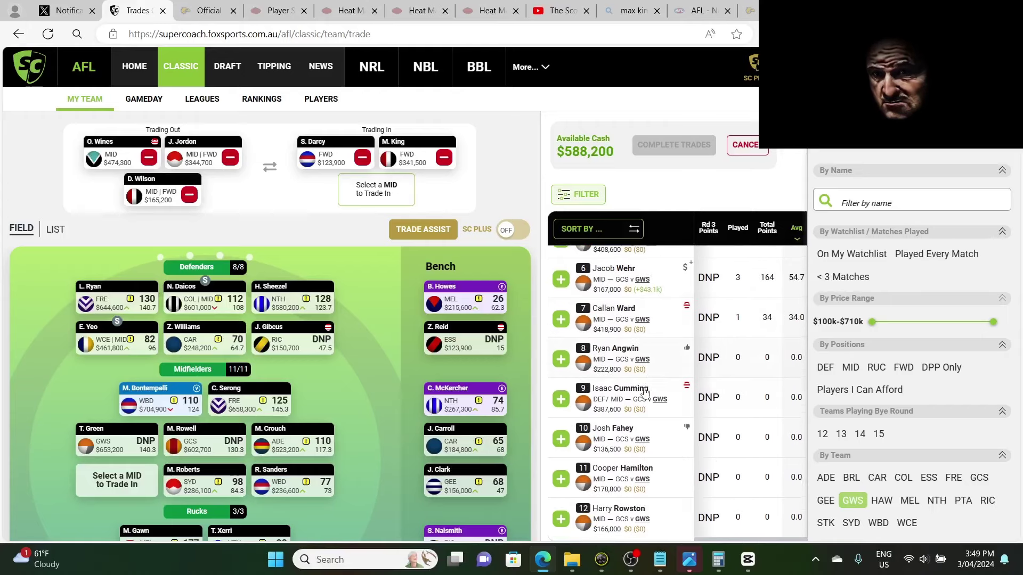
{"action": "scroll", "coordinate": [639, 394], "scroll_direction": "up", "scroll_amount": 5}
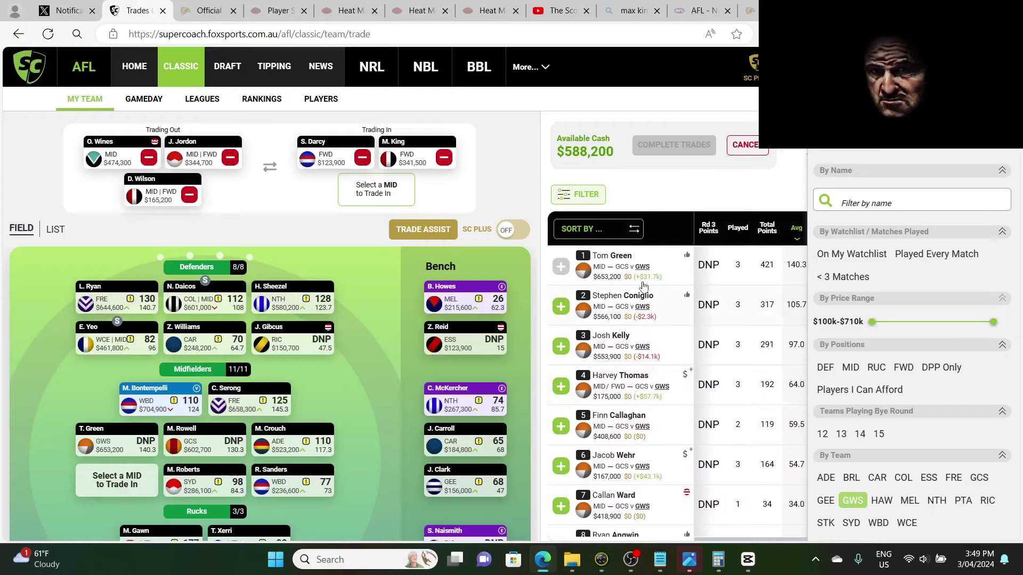
Change the team filter from GWS to GCS and choose Touk Miller as the incoming midfielder.
{"action": "left_click", "coordinate": [851, 503]}
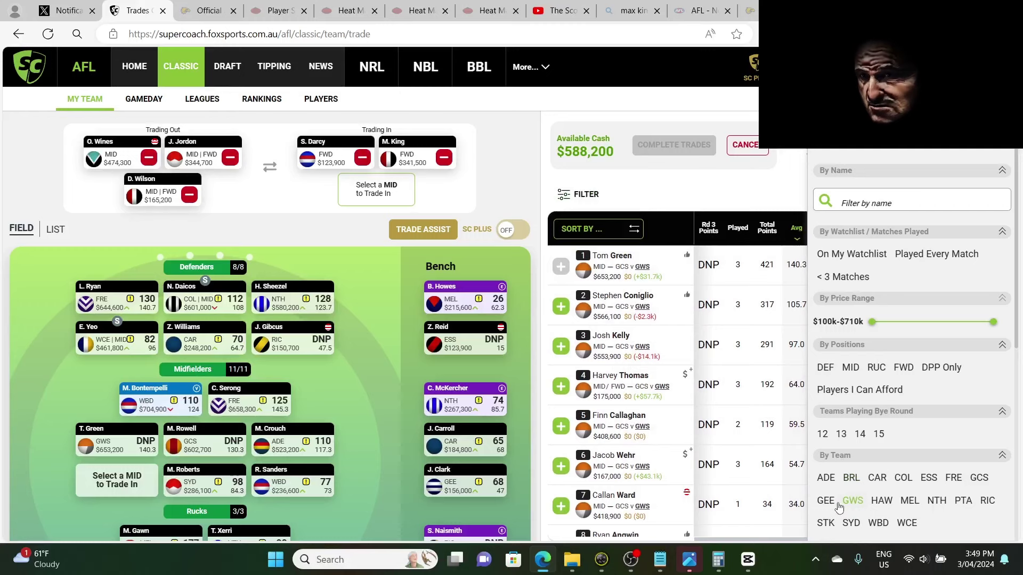
{"action": "left_click", "coordinate": [979, 478]}
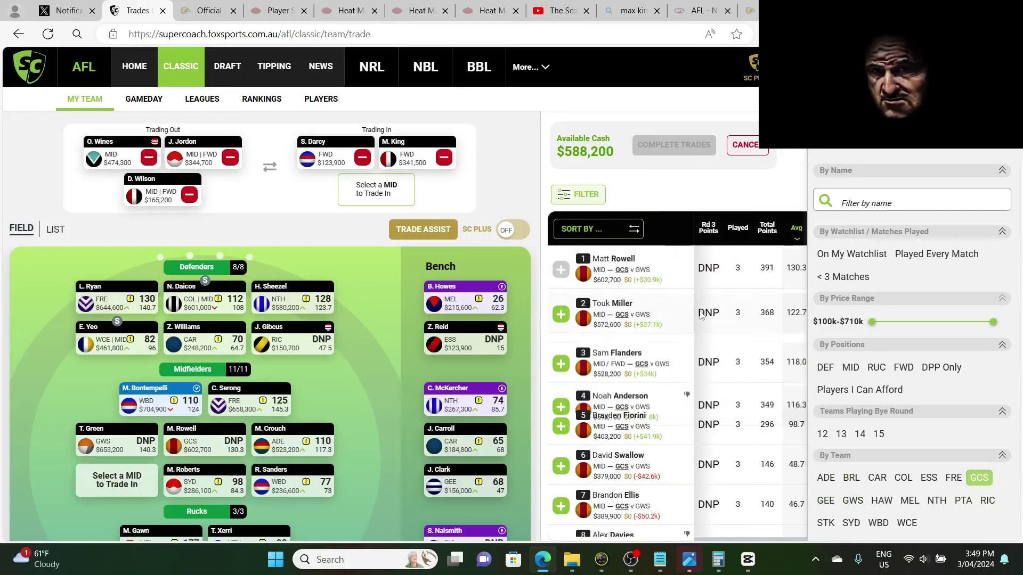
{"action": "left_click", "coordinate": [560, 308]}
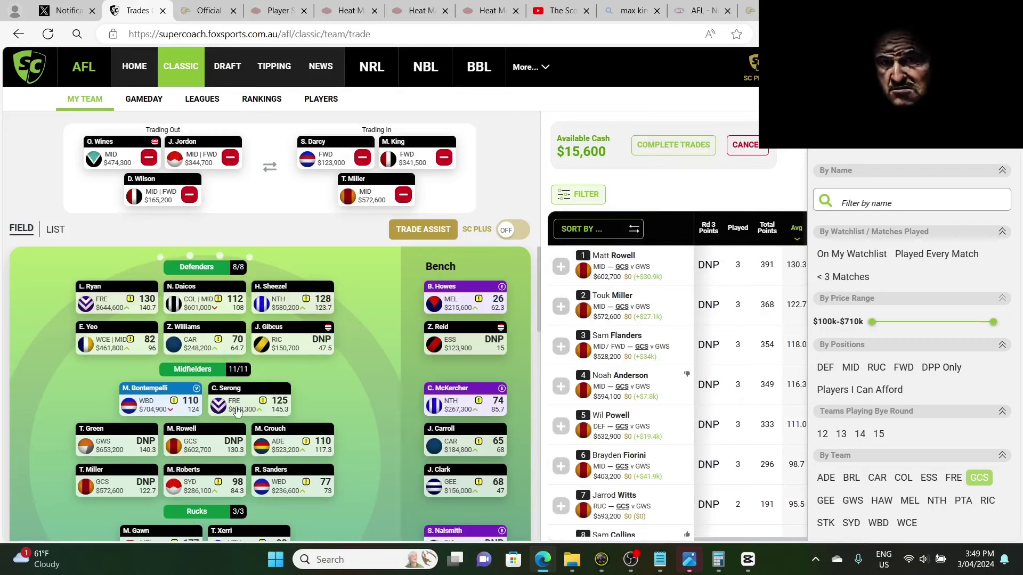
Complete and confirm the trades of Wines, Jordon and Wilson for Darcy, King and Miller, and dismiss the notification.
{"action": "left_click", "coordinate": [661, 149]}
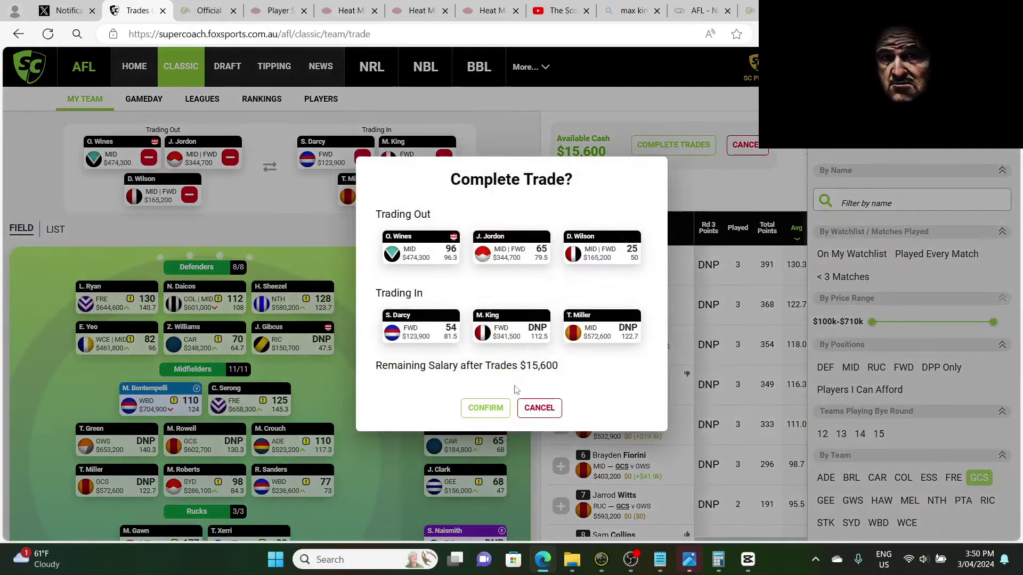
{"action": "left_click", "coordinate": [473, 409]}
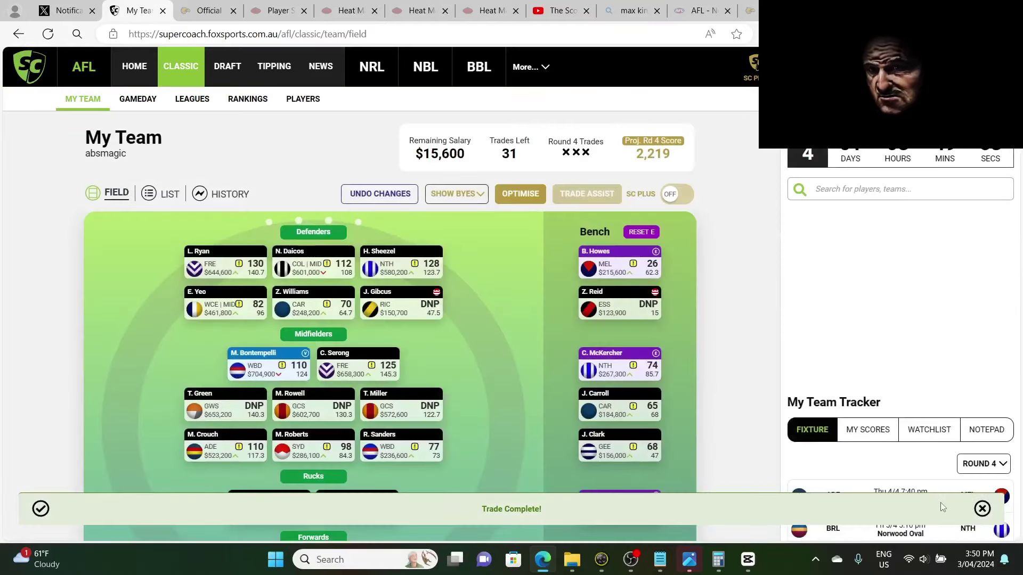
{"action": "left_click", "coordinate": [982, 509]}
Open Max King's player profile from the forwards and review his season summary, past scores and upcoming fixture projections.
{"action": "scroll", "coordinate": [464, 401], "scroll_direction": "down", "scroll_amount": 3}
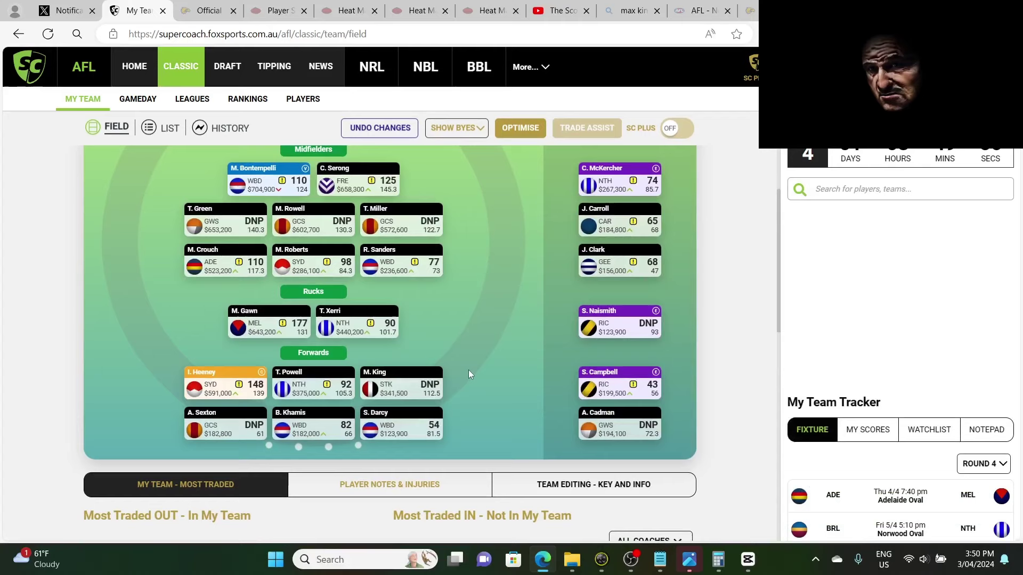
{"action": "left_click", "coordinate": [379, 374]}
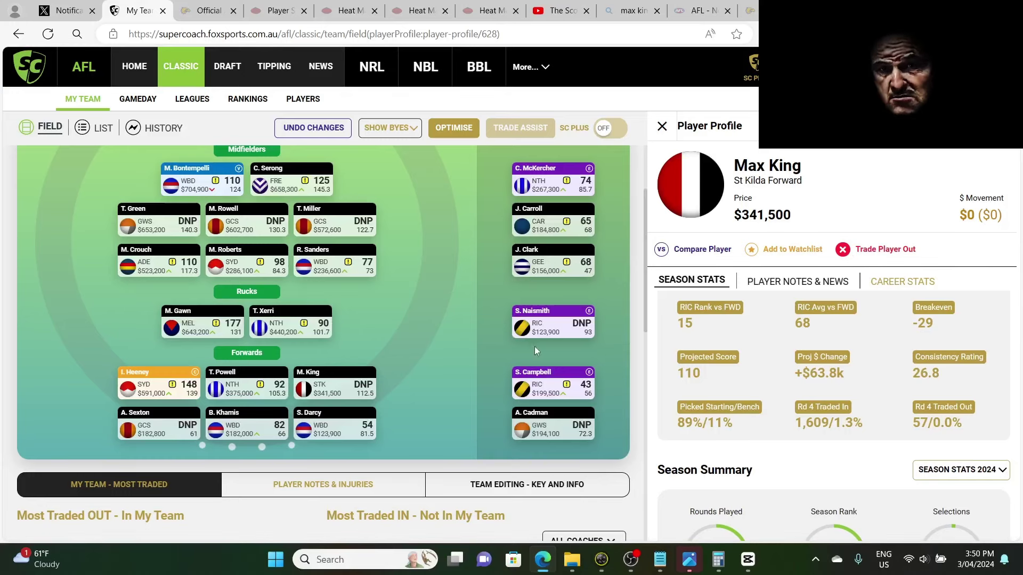
{"action": "scroll", "coordinate": [875, 324], "scroll_direction": "down", "scroll_amount": 10}
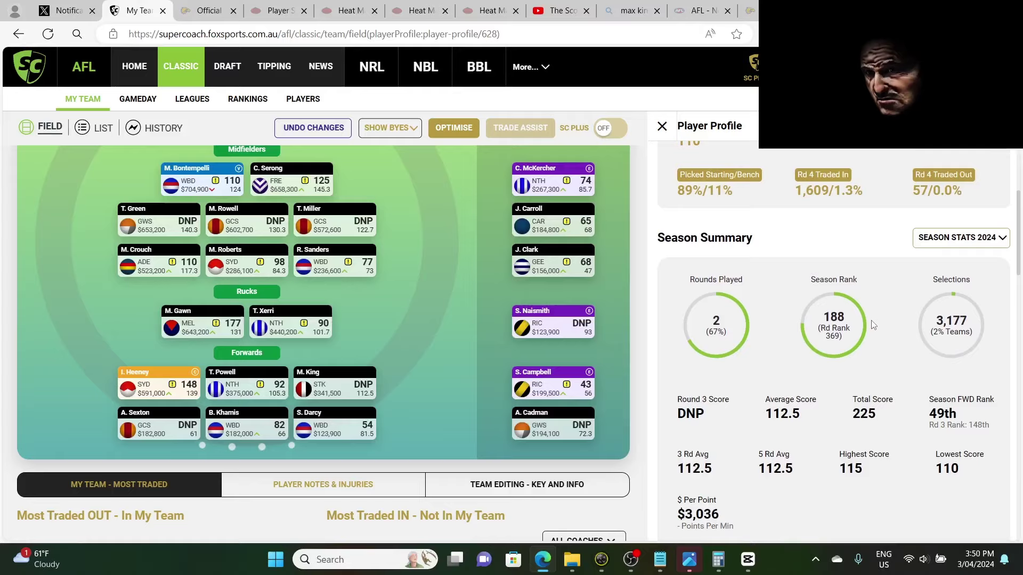
{"action": "scroll", "coordinate": [858, 326], "scroll_direction": "down", "scroll_amount": 2}
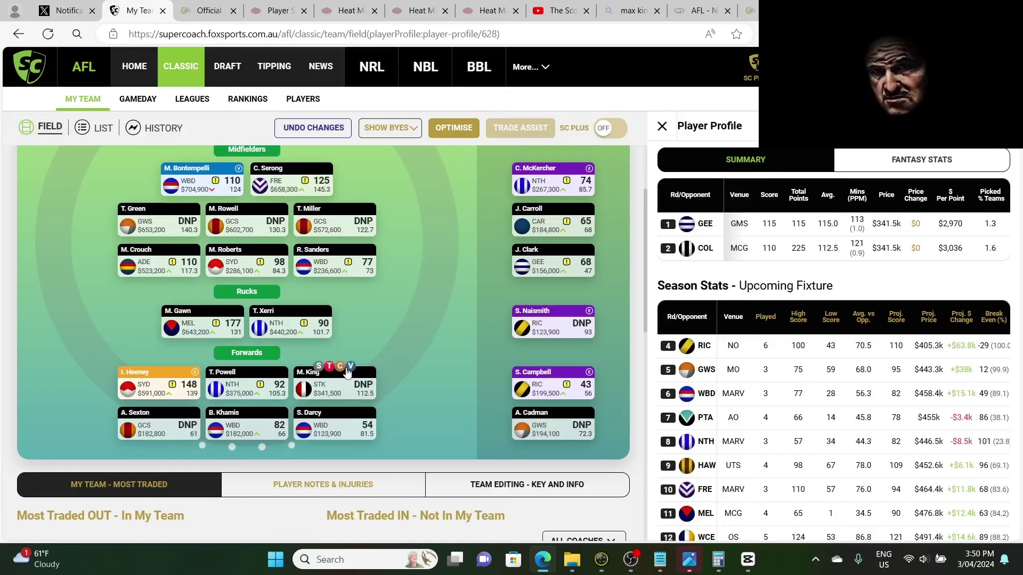
{"action": "mouse_move", "coordinate": [322, 386]}
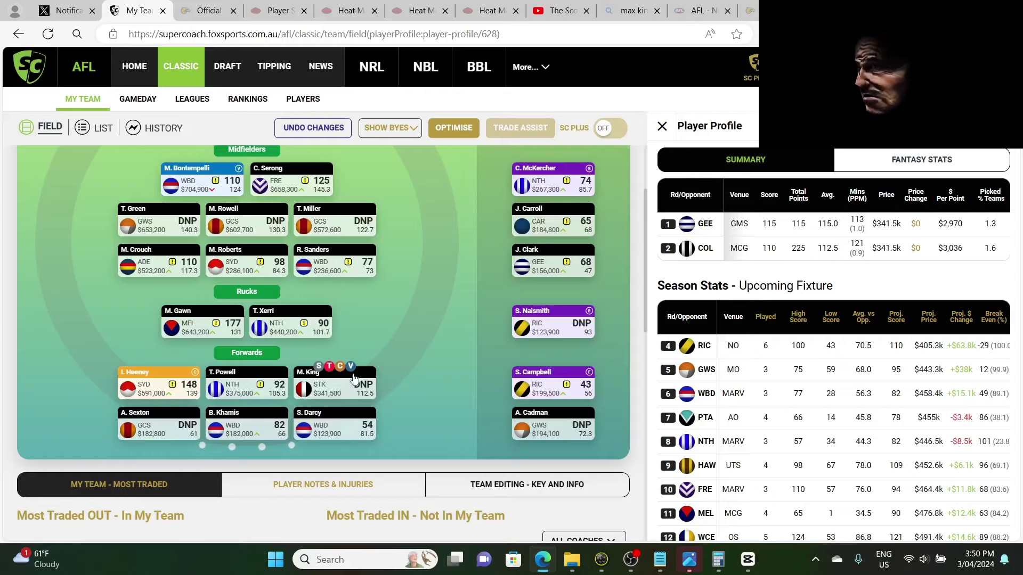
{"action": "scroll", "coordinate": [446, 245], "scroll_direction": "up", "scroll_amount": 4}
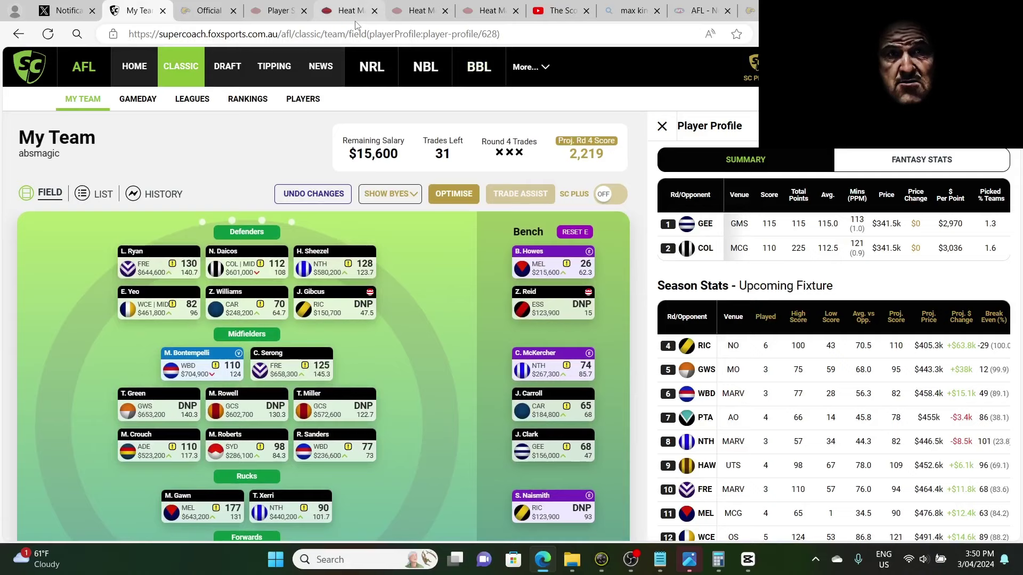
On DFS Australia, go back to the St Kilda team summary and open Max King's player summary with SuperCoach scoring.
{"action": "left_click", "coordinate": [269, 10]}
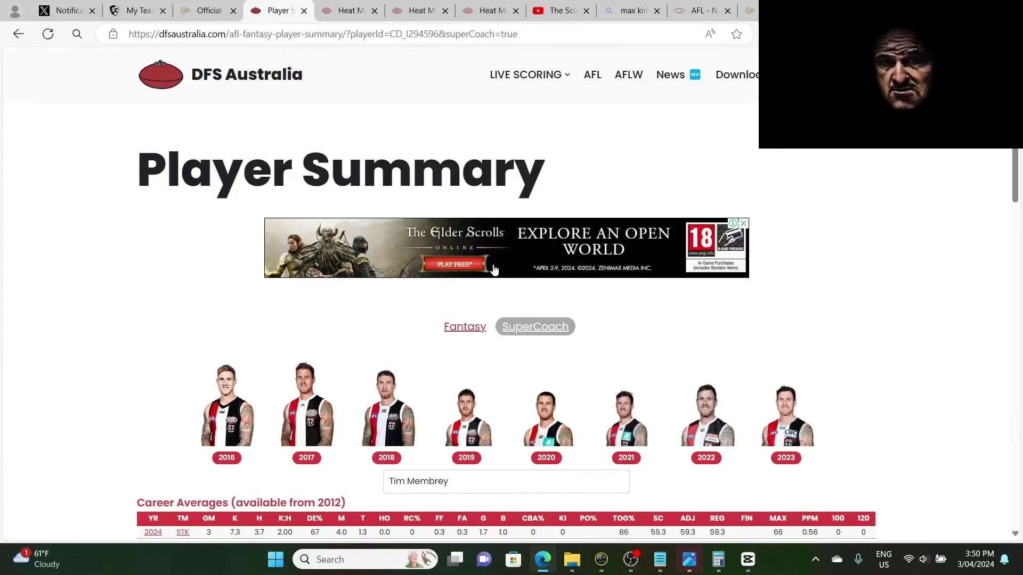
{"action": "left_click", "coordinate": [9, 39]}
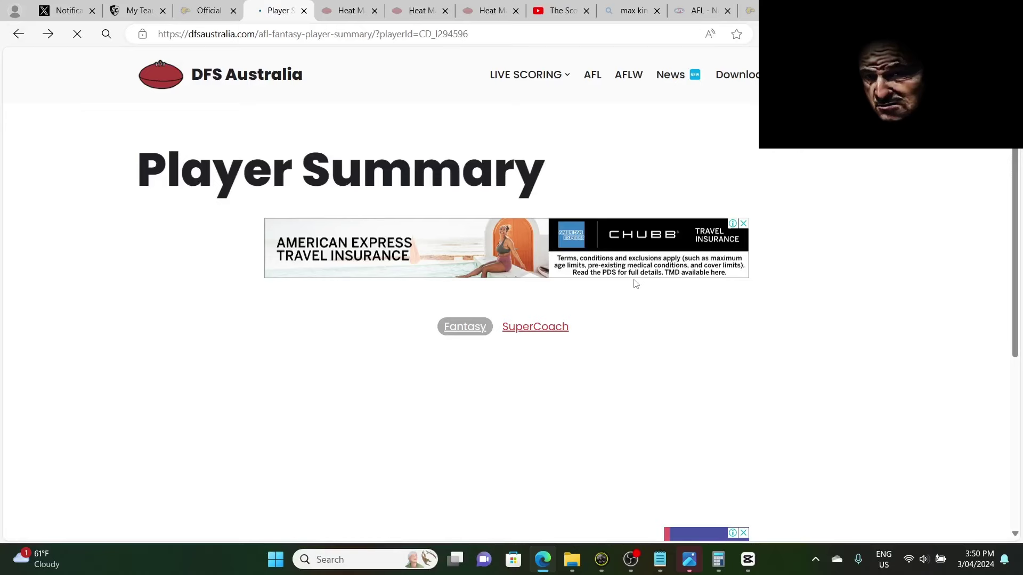
{"action": "left_click", "coordinate": [16, 36]}
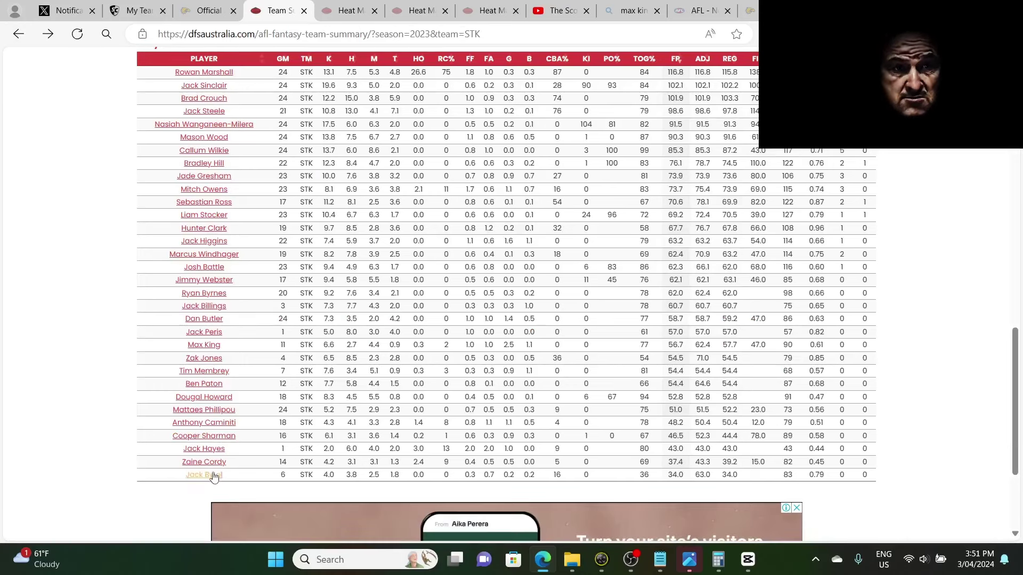
{"action": "left_click", "coordinate": [205, 344]}
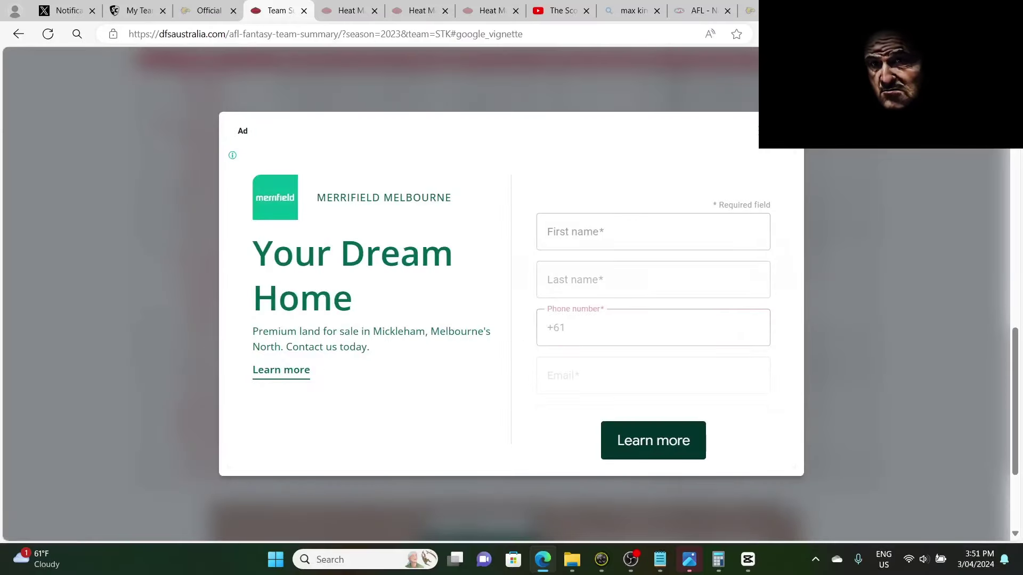
{"action": "left_click", "coordinate": [783, 130]}
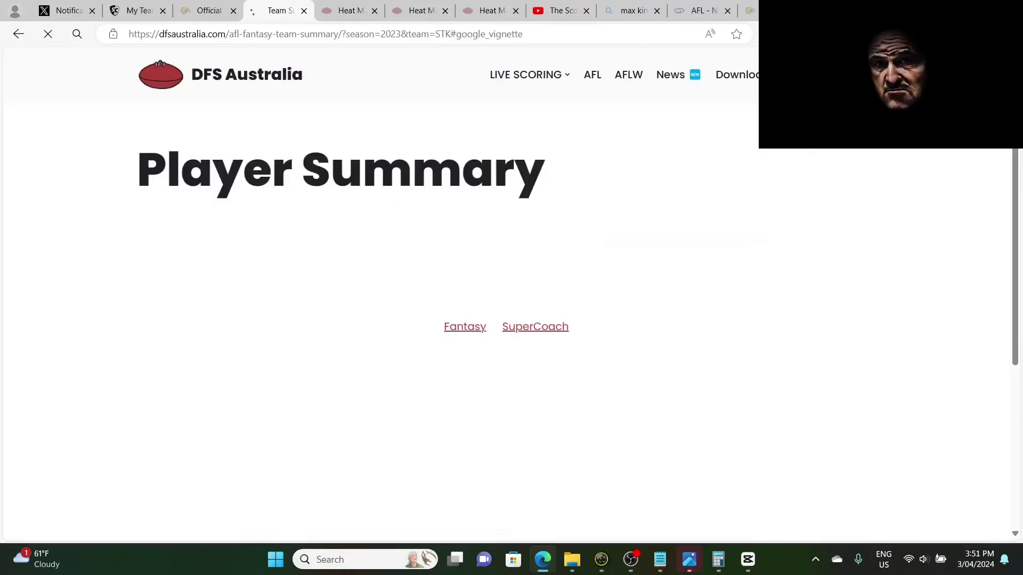
{"action": "left_click", "coordinate": [525, 332]}
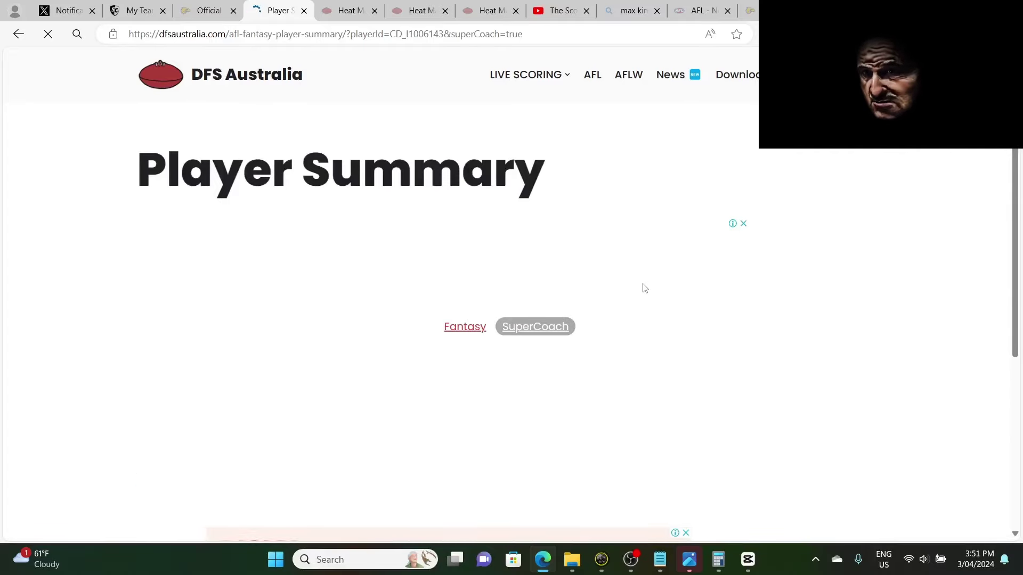
Examine Max King's career averages, opponent averages and game logs from 2024 back through 2021.
{"action": "scroll", "coordinate": [642, 287], "scroll_direction": "down", "scroll_amount": 3}
{"action": "scroll", "coordinate": [642, 293], "scroll_direction": "down", "scroll_amount": 12}
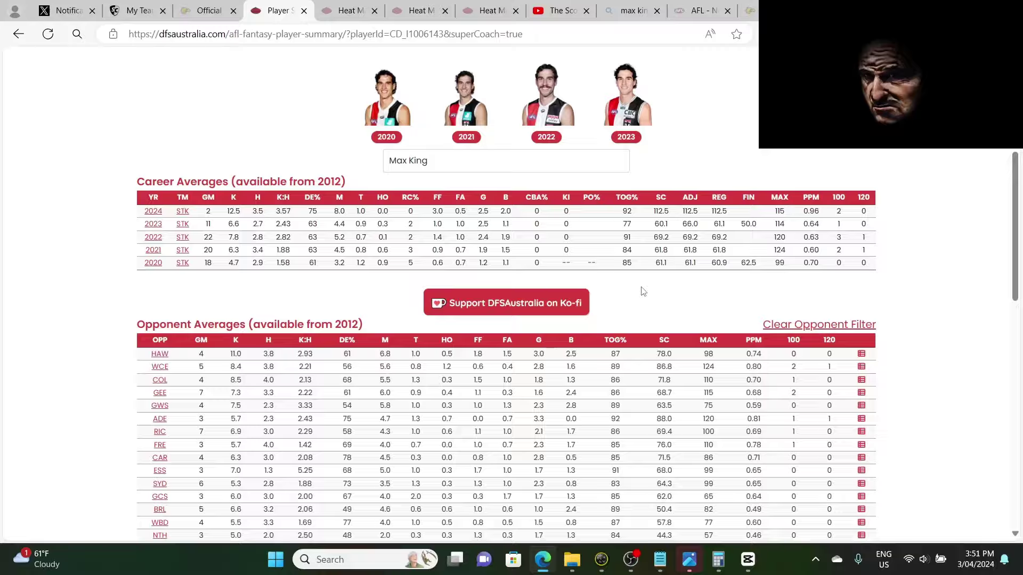
{"action": "scroll", "coordinate": [641, 297], "scroll_direction": "down", "scroll_amount": 1}
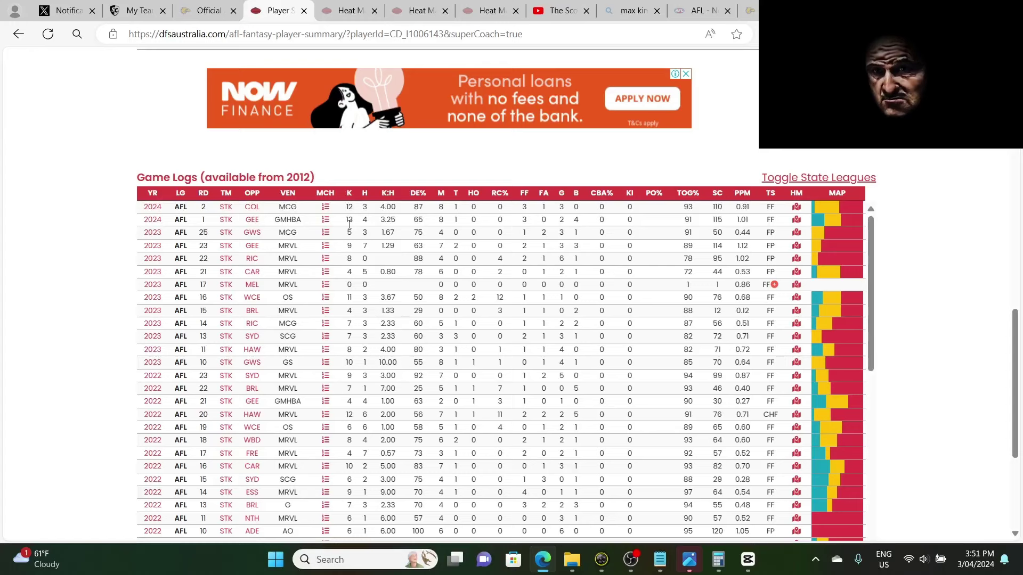
{"action": "scroll", "coordinate": [372, 406], "scroll_direction": "down", "scroll_amount": 3}
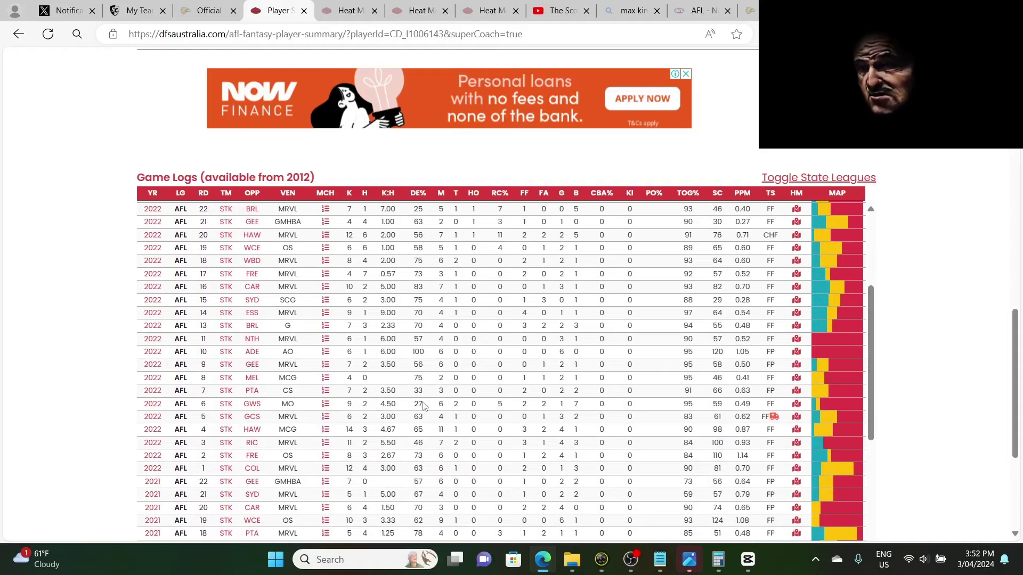
{"action": "scroll", "coordinate": [423, 406], "scroll_direction": "up", "scroll_amount": 3}
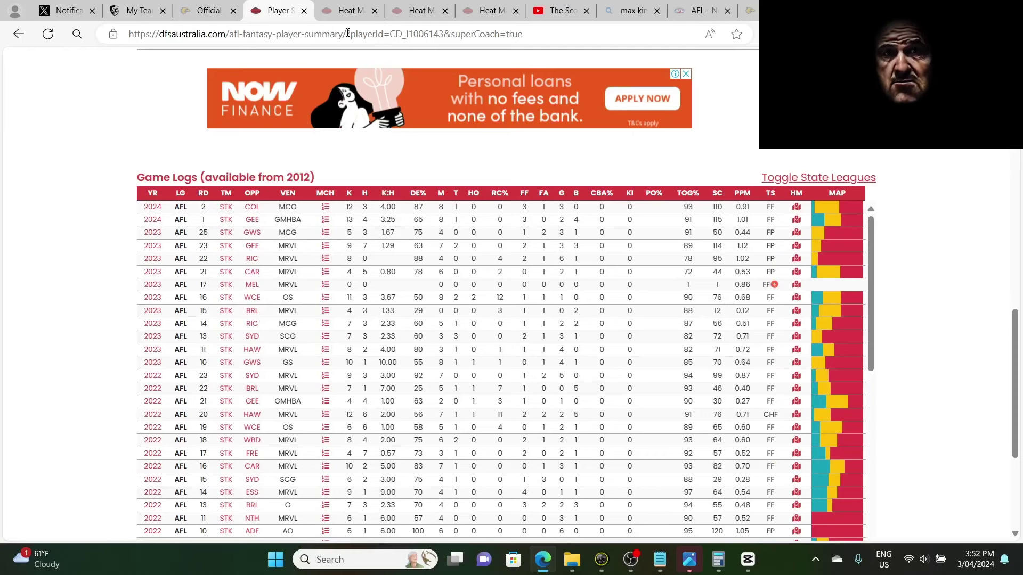
Compare Max King's heat maps for Round 22, 2023 and Rounds 1 and 2, 2024, and return to the player summary page.
{"action": "left_click", "coordinate": [349, 11]}
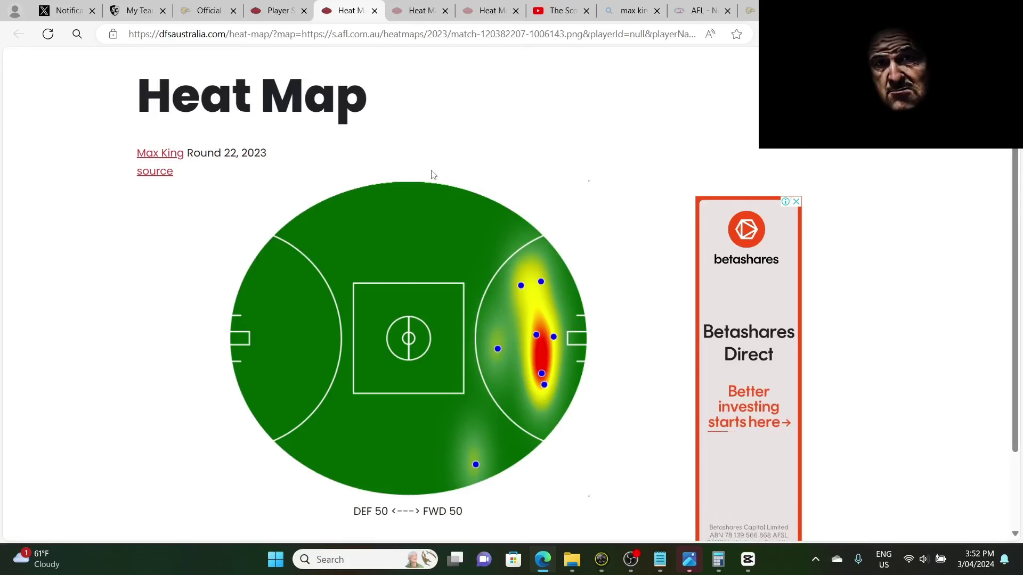
{"action": "left_click", "coordinate": [416, 13]}
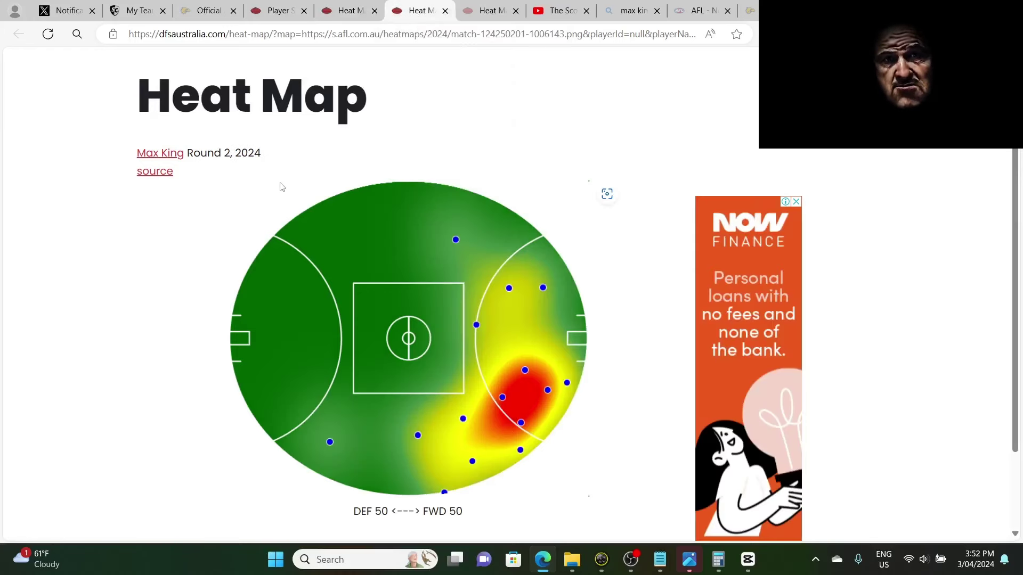
{"action": "left_click", "coordinate": [487, 10]}
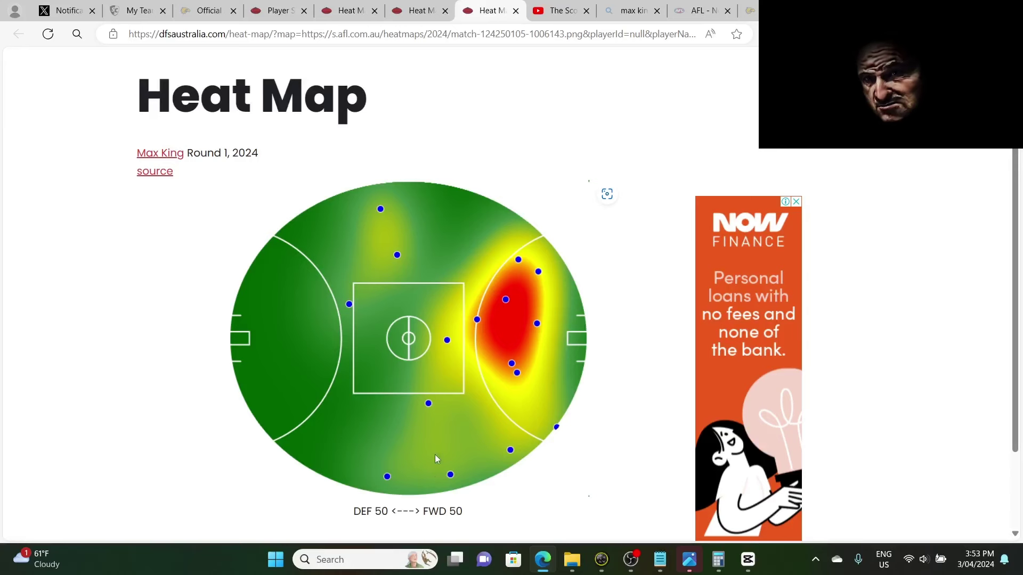
{"action": "left_click", "coordinate": [418, 10]}
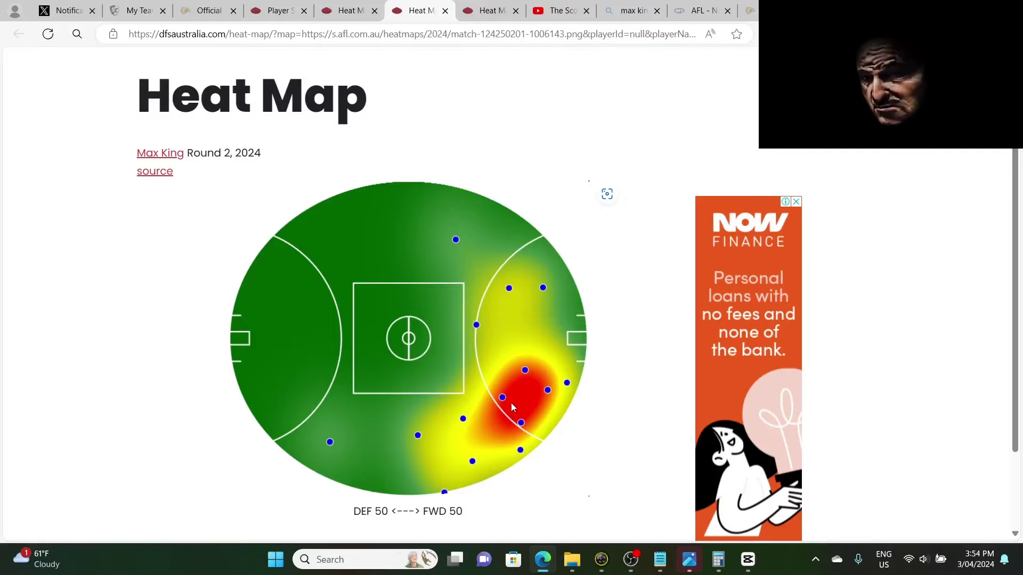
{"action": "key", "text": "ctrl+shift+Tab"}
{"action": "key", "text": "ctrl+shift+Tab"}
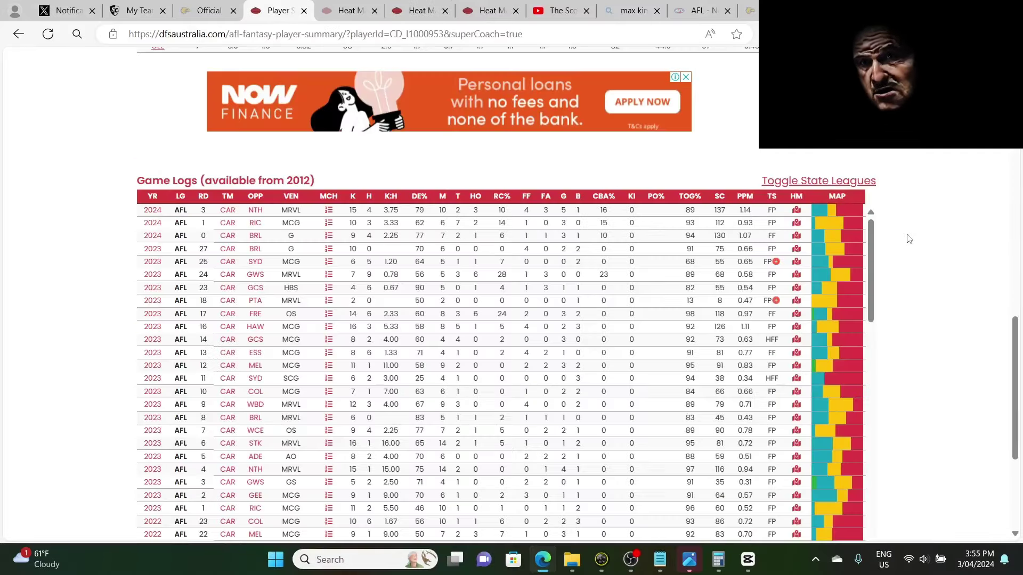
Review Harry McKay's career averages, opponent averages and game logs on the DFS Australia player summary.
{"action": "scroll", "coordinate": [909, 238], "scroll_direction": "up", "scroll_amount": 10}
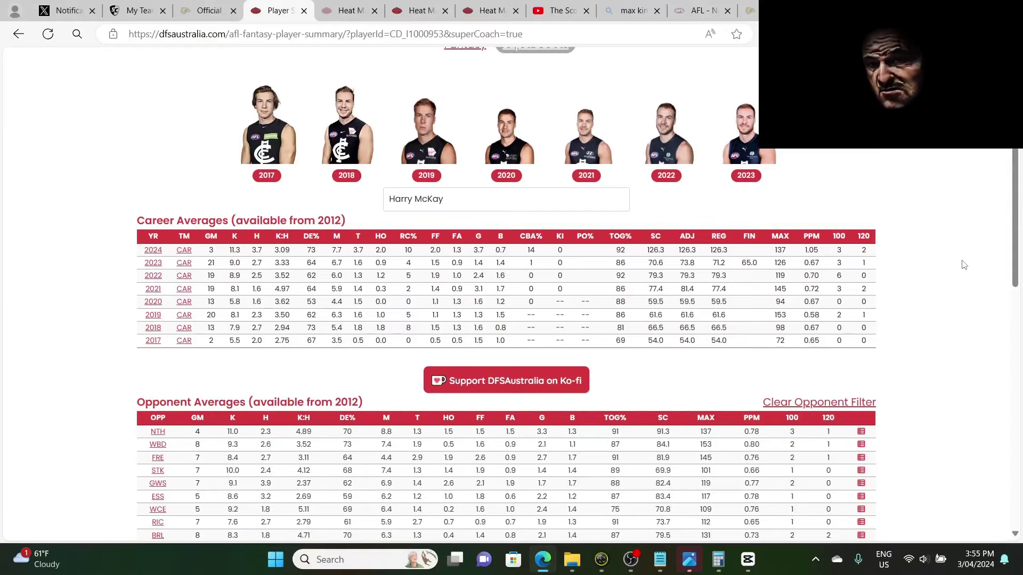
{"action": "scroll", "coordinate": [954, 266], "scroll_direction": "down", "scroll_amount": 7}
{"action": "scroll", "coordinate": [948, 268], "scroll_direction": "down", "scroll_amount": 3}
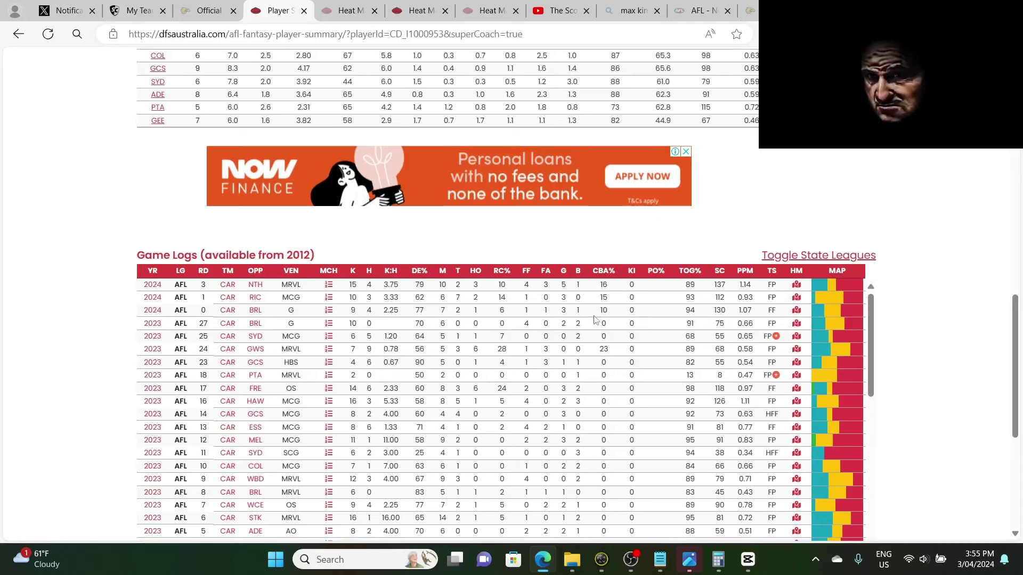
Compare Harry McKay's heat maps for Rounds 0, 1 and 3, 2024.
{"action": "left_click", "coordinate": [796, 312]}
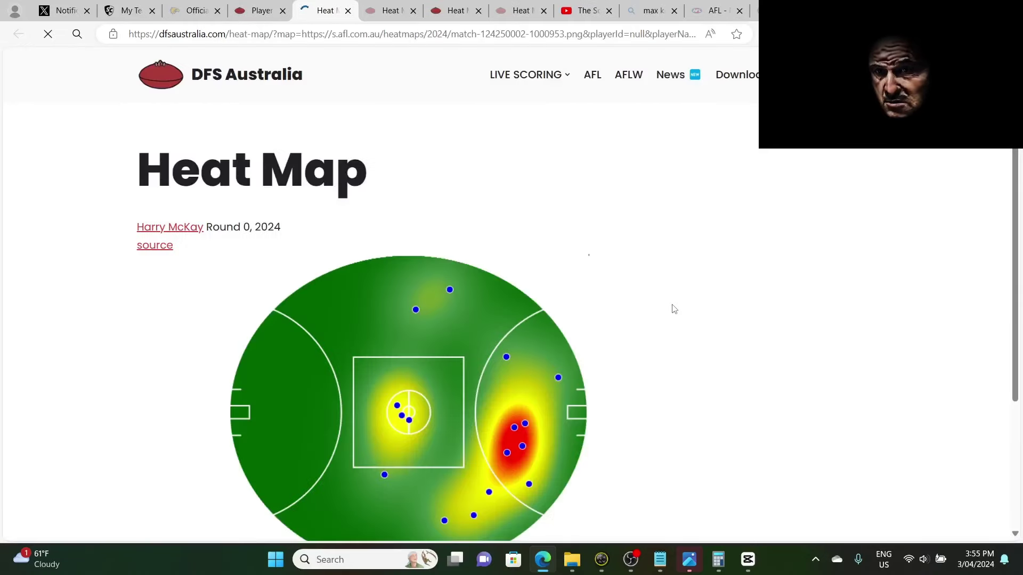
{"action": "scroll", "coordinate": [674, 305], "scroll_direction": "down", "scroll_amount": 3}
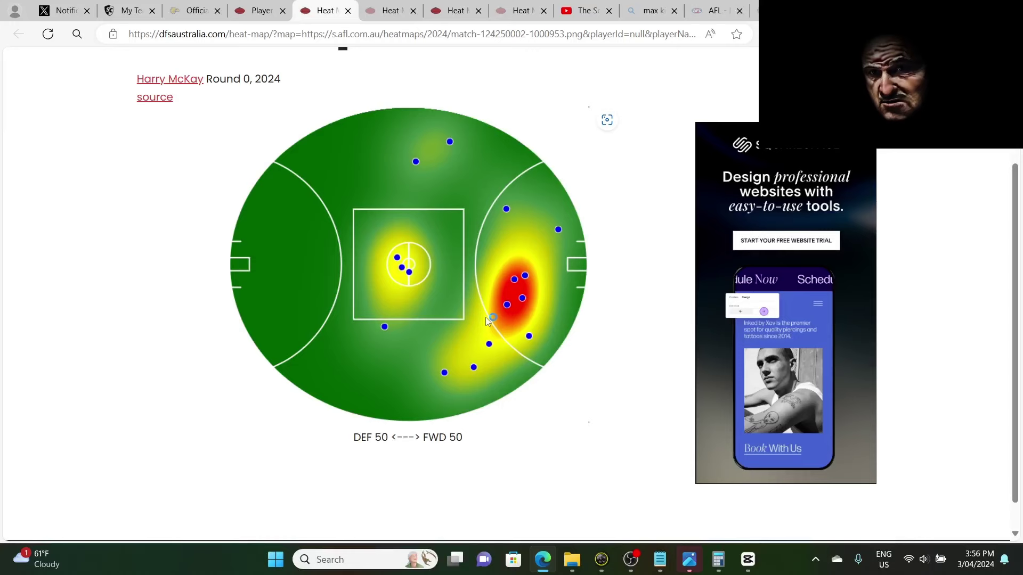
{"action": "left_click", "coordinate": [257, 12]}
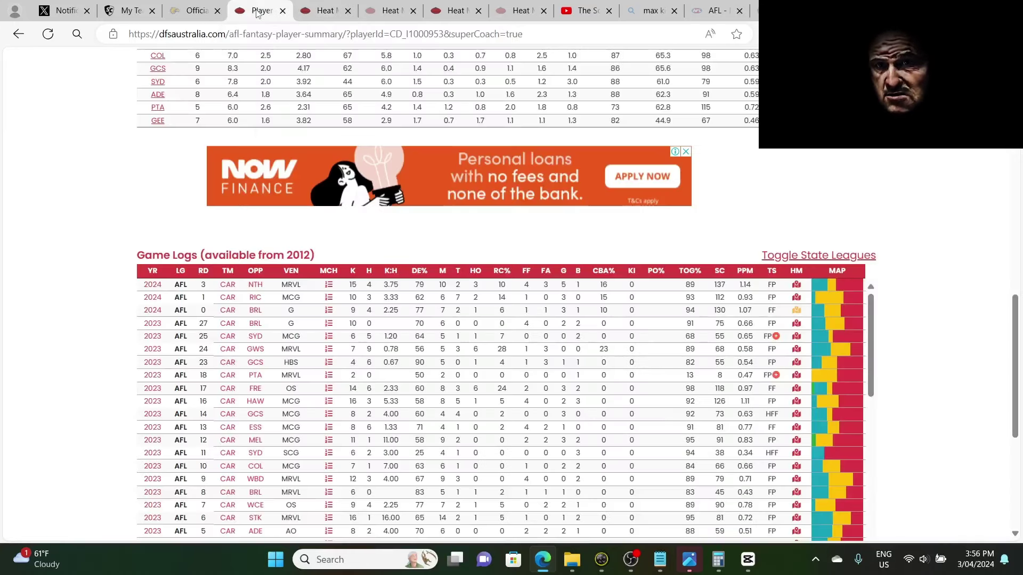
{"action": "left_click", "coordinate": [797, 299]}
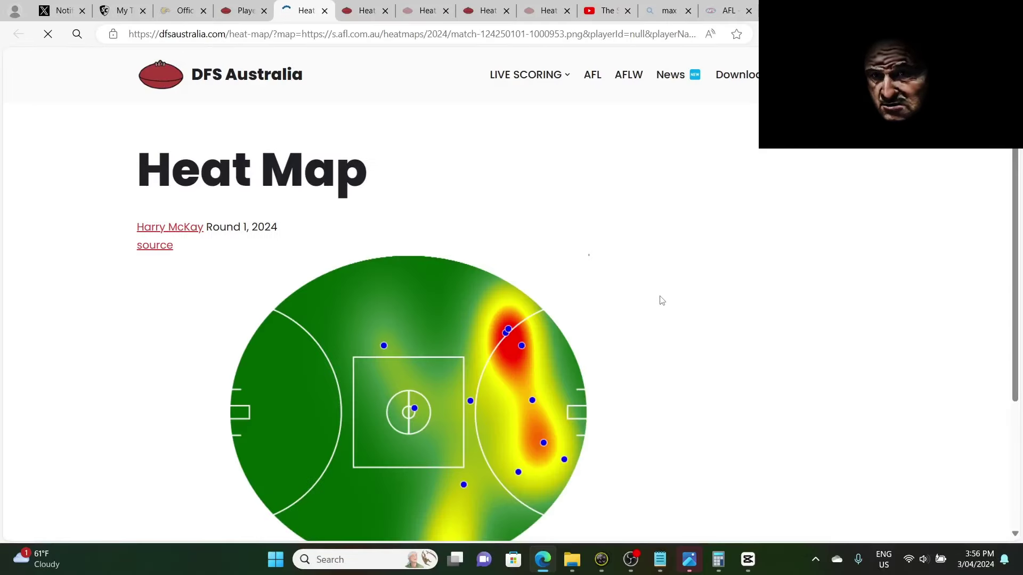
{"action": "scroll", "coordinate": [660, 297], "scroll_direction": "down", "scroll_amount": 3}
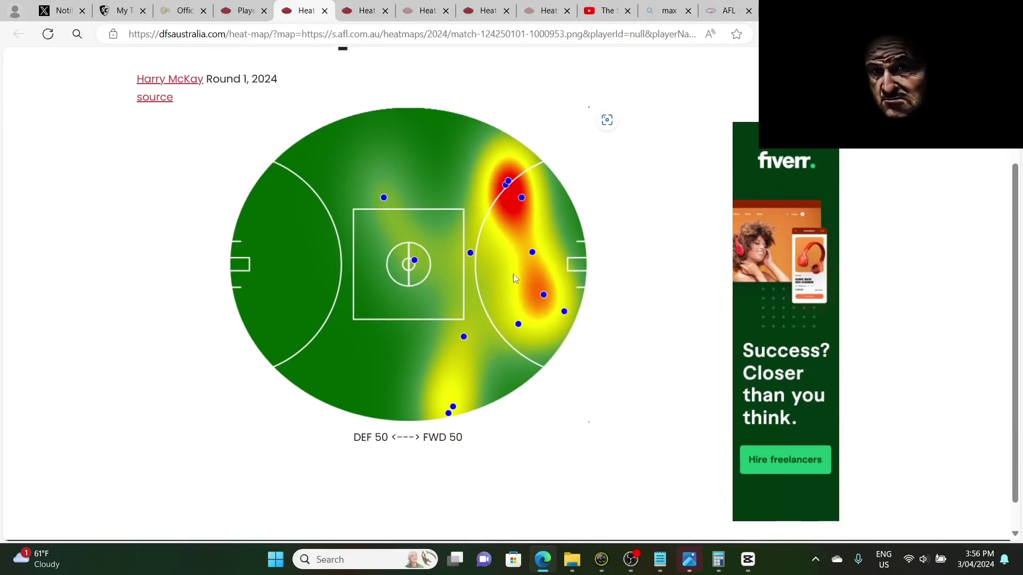
{"action": "left_click", "coordinate": [233, 12]}
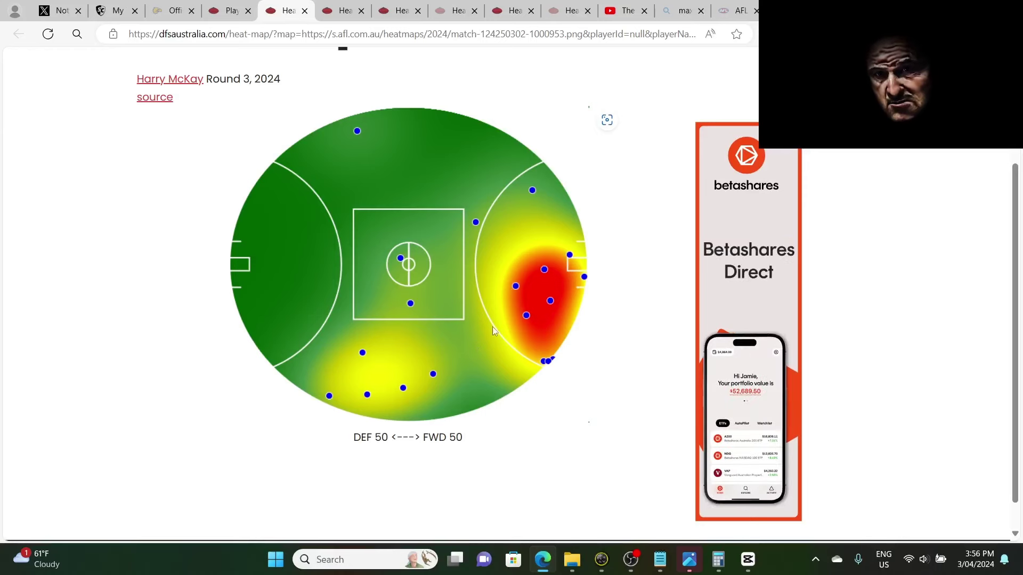
{"action": "scroll", "coordinate": [458, 335], "scroll_direction": "up", "scroll_amount": 2}
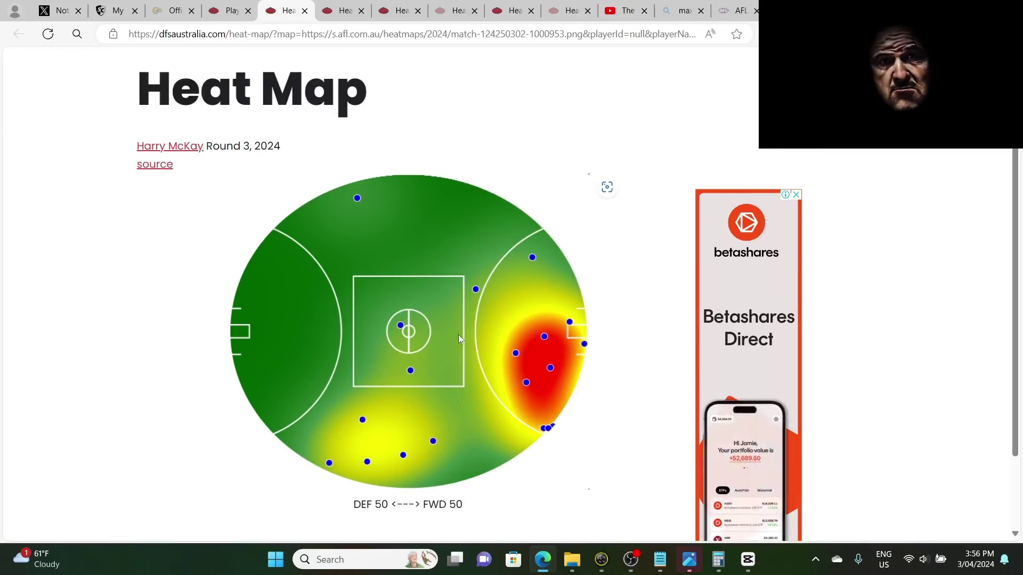
Back on the SuperCoach team page, trade out Wines, Jordon and Sexton, and switch D. Wilson from the forwards into the midfield.
{"action": "key", "text": "ctrl+2"}
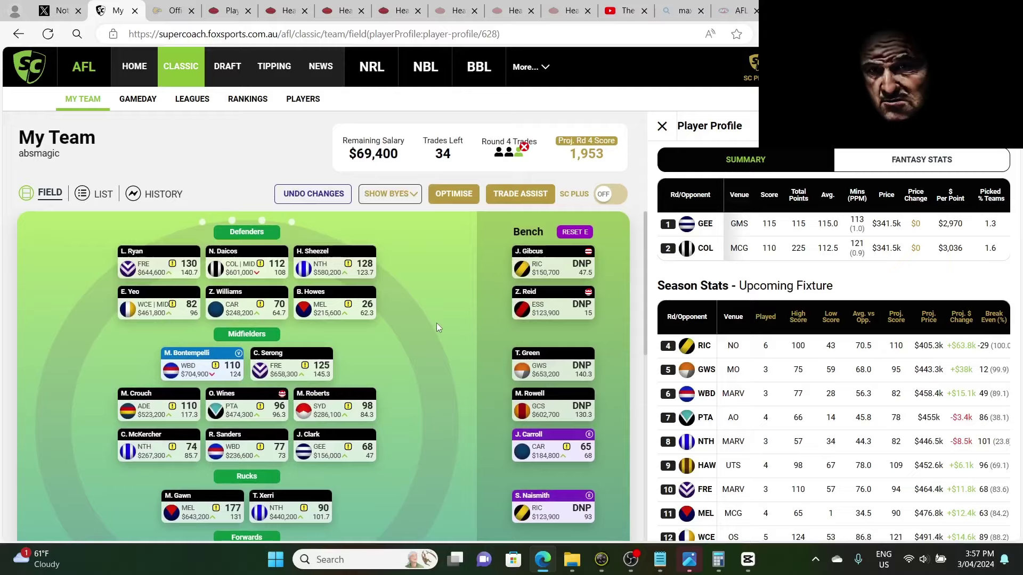
{"action": "scroll", "coordinate": [437, 325], "scroll_direction": "down", "scroll_amount": 3}
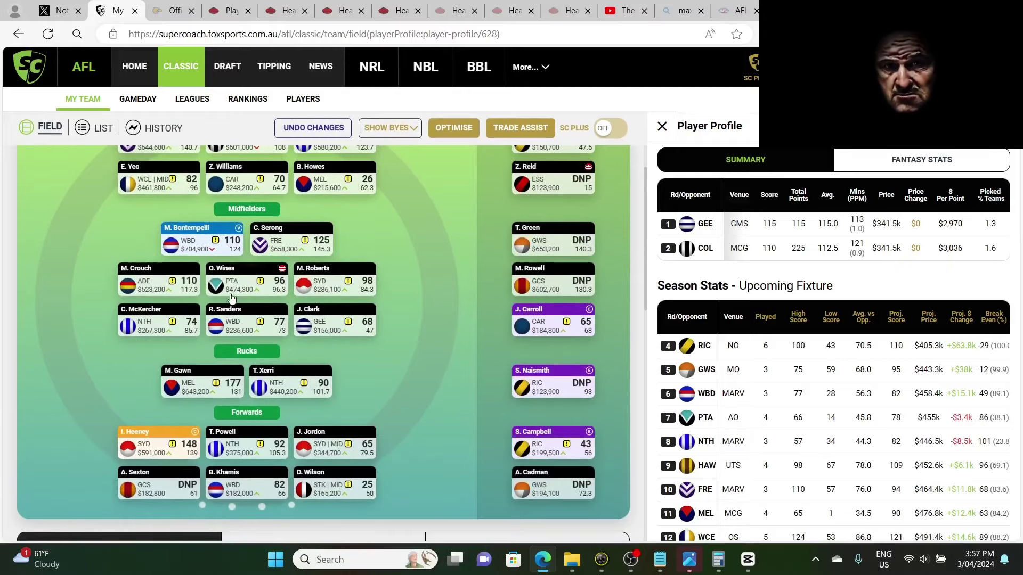
{"action": "left_click", "coordinate": [244, 266]}
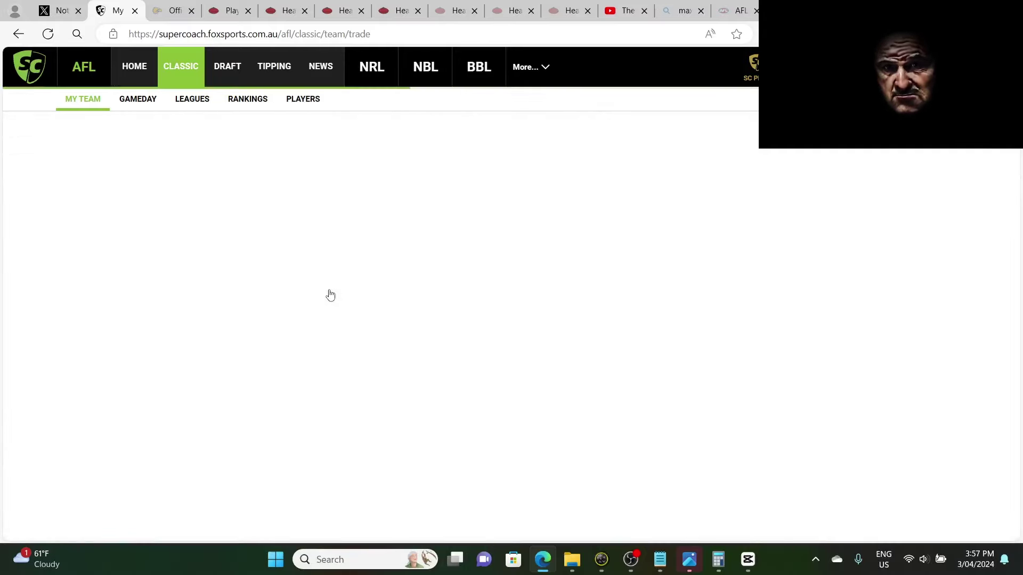
{"action": "scroll", "coordinate": [360, 328], "scroll_direction": "down", "scroll_amount": 2}
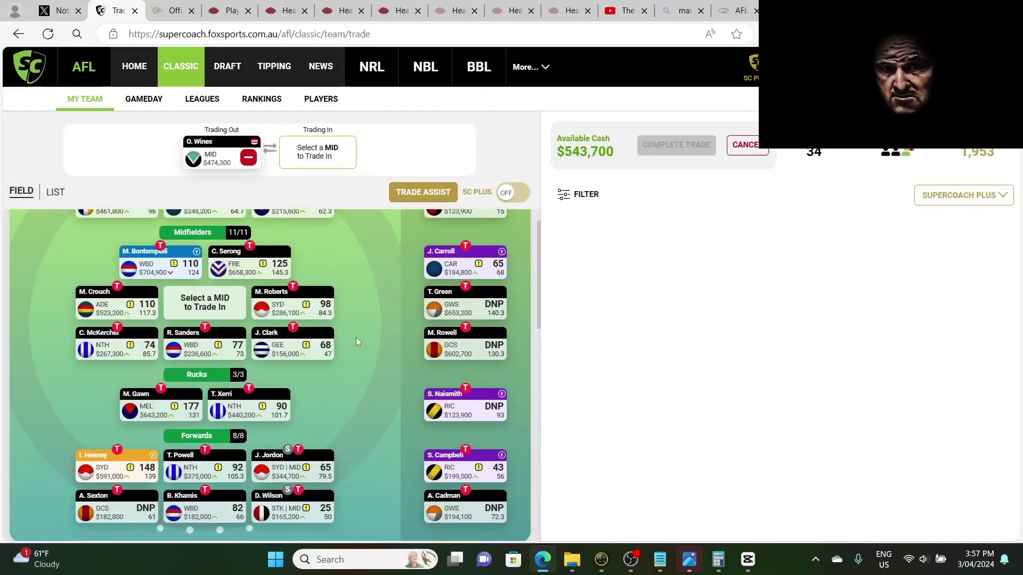
{"action": "left_click", "coordinate": [298, 452]}
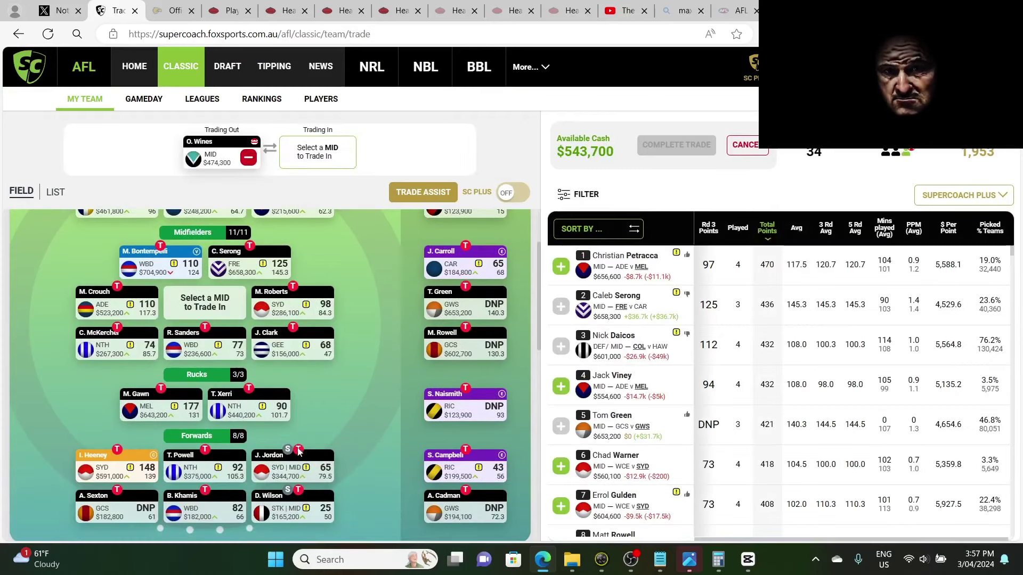
{"action": "left_click", "coordinate": [288, 491]}
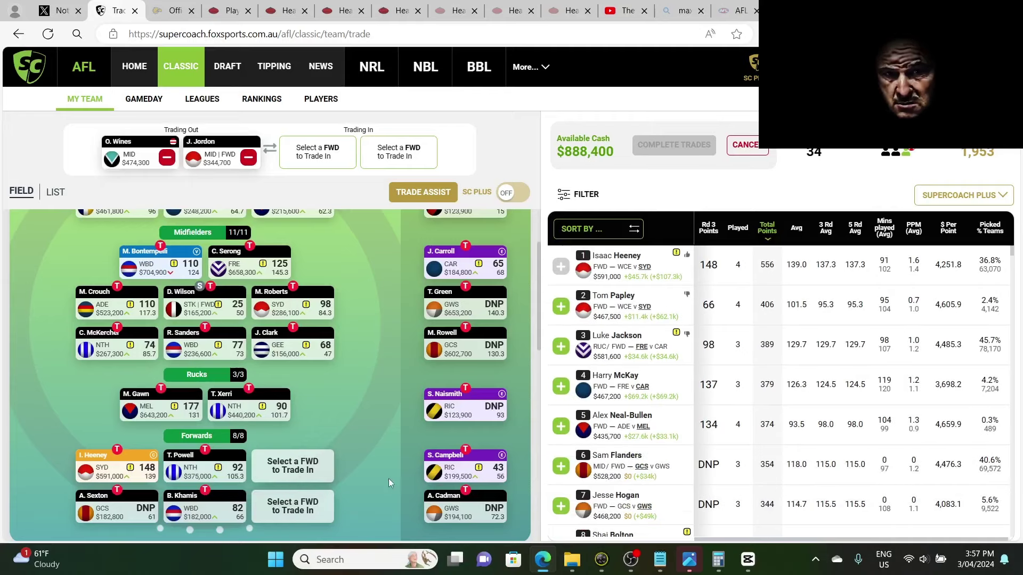
{"action": "left_click", "coordinate": [121, 499]}
{"action": "scroll", "coordinate": [404, 421], "scroll_direction": "down", "scroll_amount": 1}
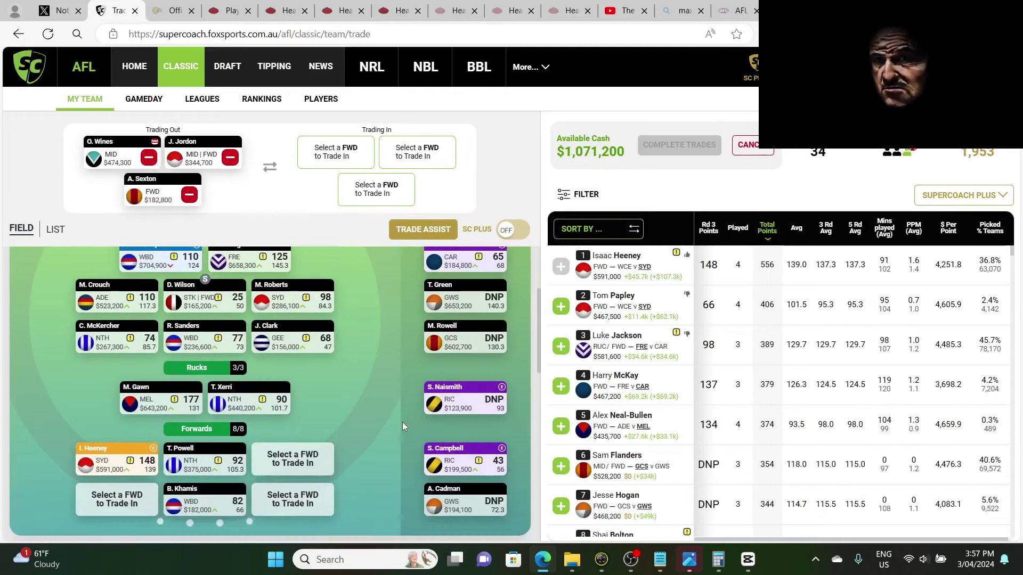
Trade in forwards Harry McKay and Max King, sorting the player list by average and filtering it to Players I Can Afford.
{"action": "left_click", "coordinate": [561, 386]}
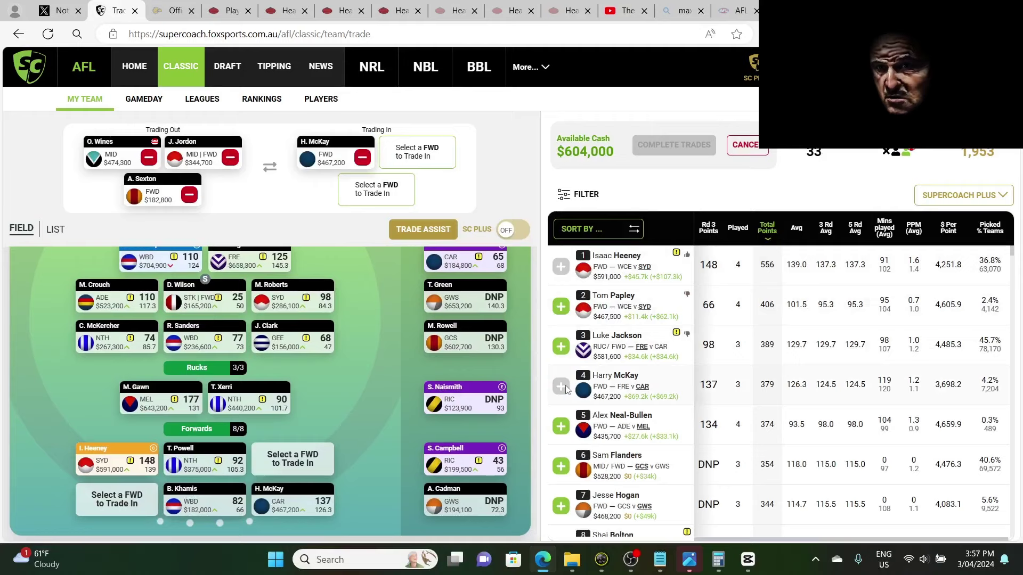
{"action": "left_click", "coordinate": [796, 228]}
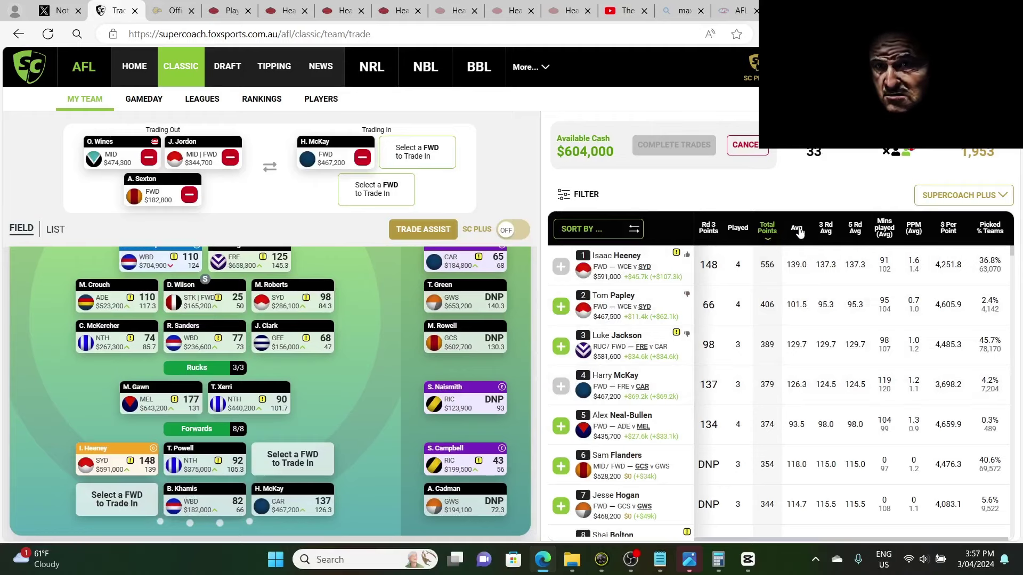
{"action": "left_click", "coordinate": [566, 195]}
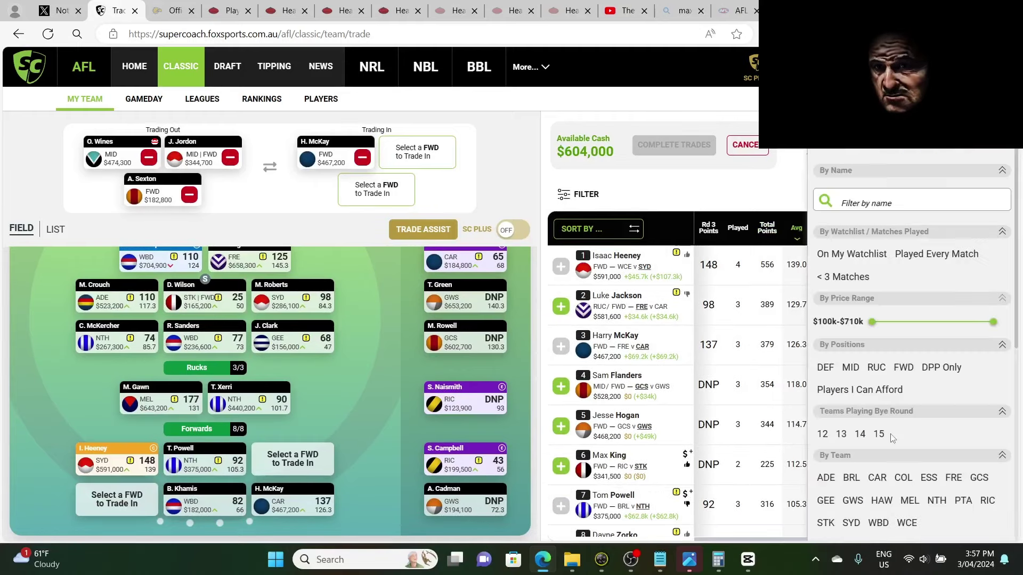
{"action": "left_click", "coordinate": [851, 392]}
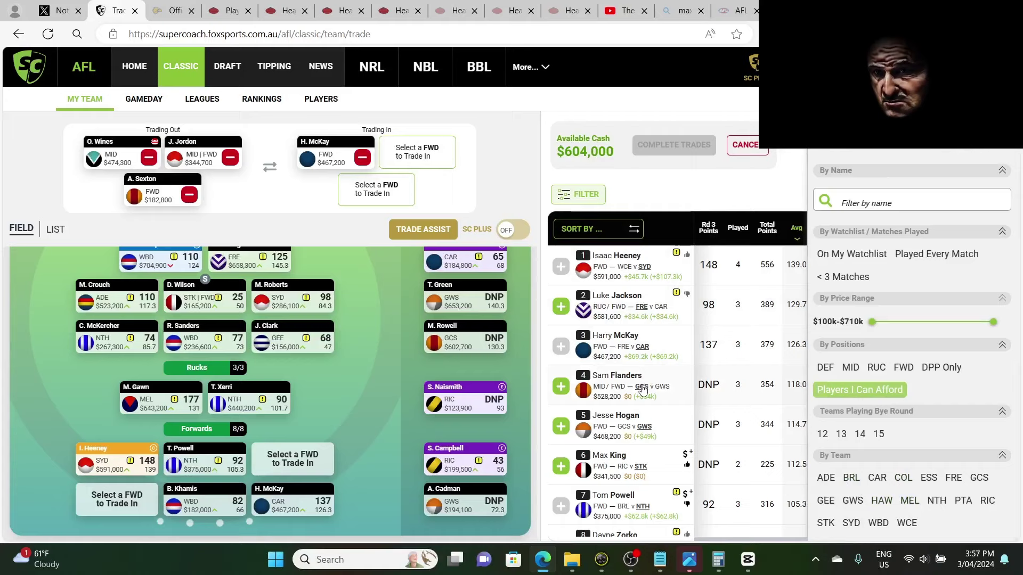
{"action": "scroll", "coordinate": [642, 400], "scroll_direction": "down", "scroll_amount": 3}
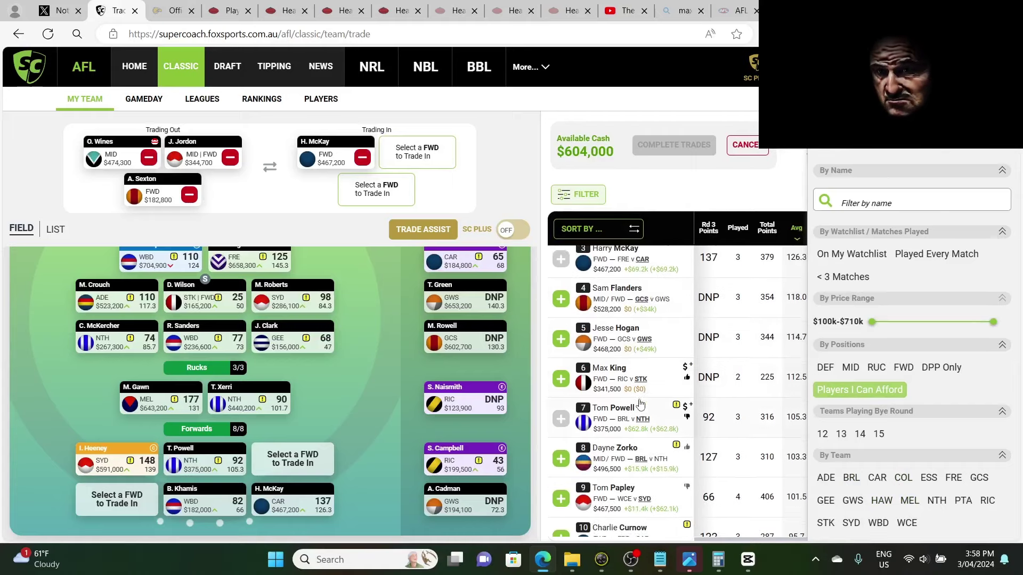
{"action": "scroll", "coordinate": [640, 407], "scroll_direction": "up", "scroll_amount": 5}
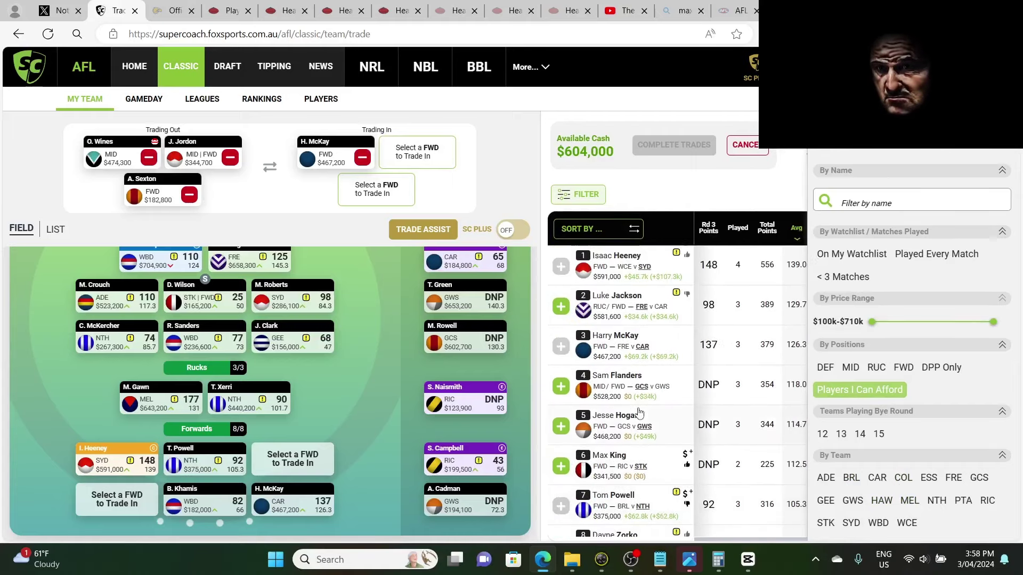
{"action": "left_click", "coordinate": [561, 467]}
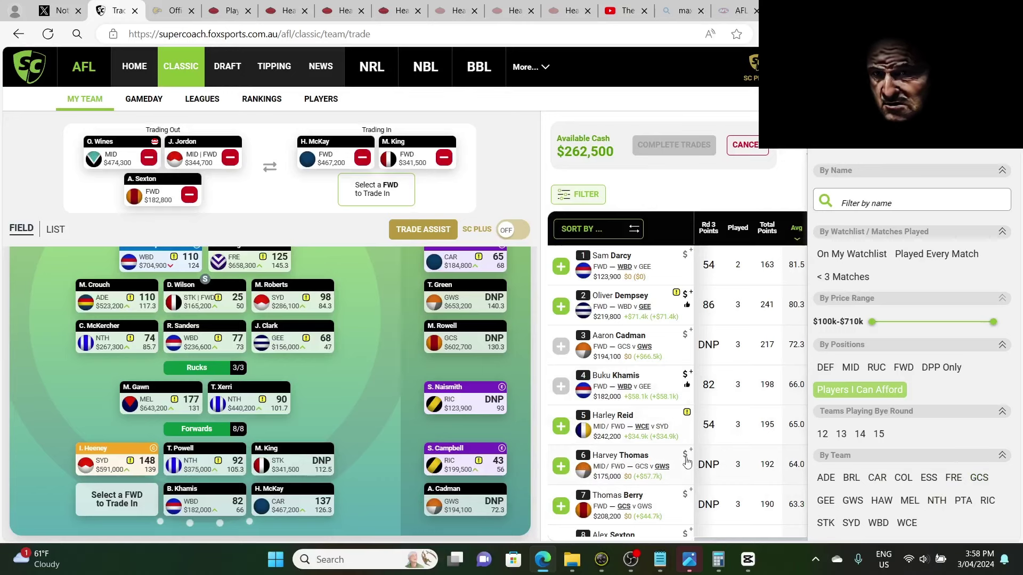
Trade in Sam Darcy from the list filtered to WBD players, and open Harry McKay's player profile.
{"action": "left_click", "coordinate": [876, 522]}
{"action": "left_click", "coordinate": [560, 267]}
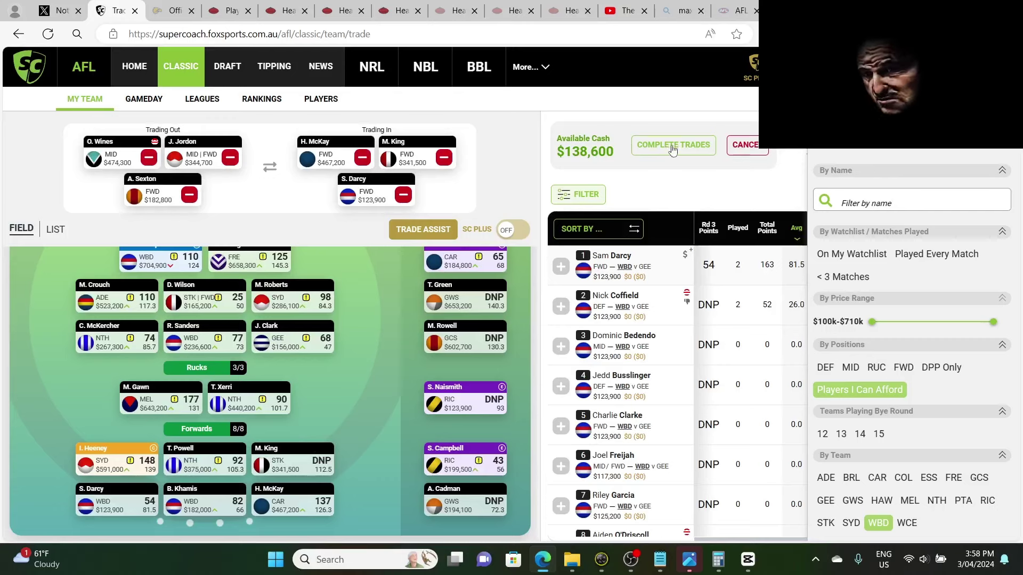
{"action": "left_click", "coordinate": [269, 490]}
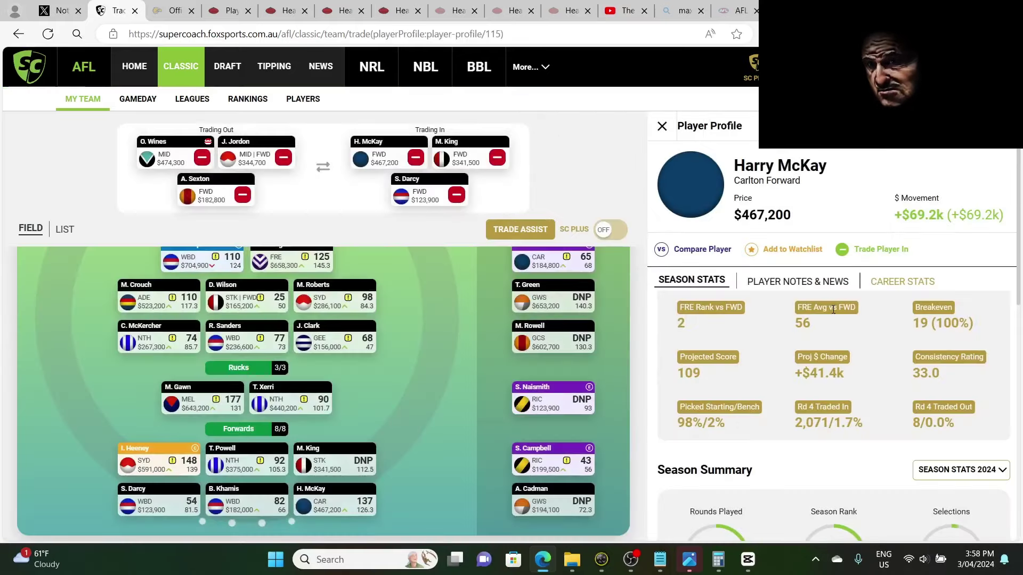